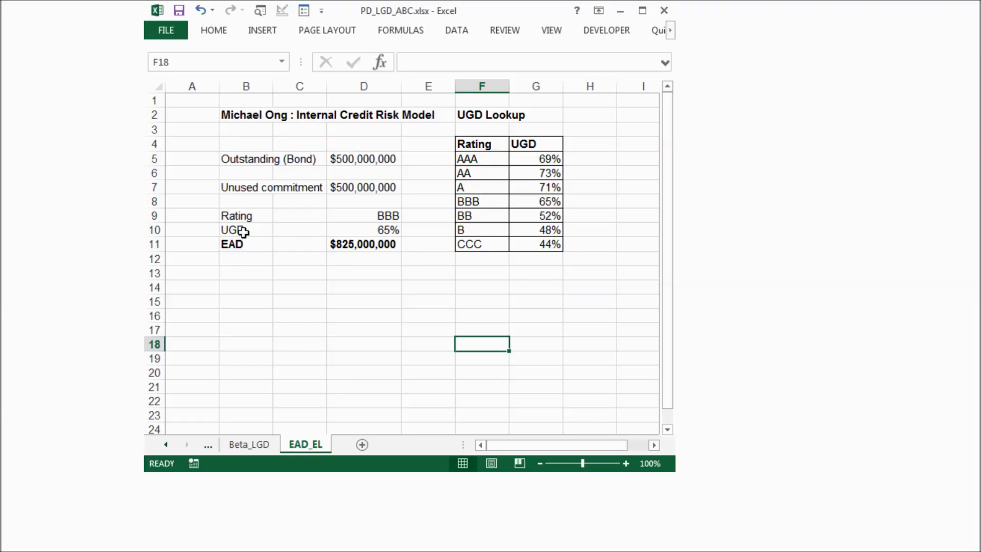
Examine the UGD lookup formula, the rating, the matching table entry for BBB and the EAD cell on the EAD_EL sheet.
left_click(376, 233)
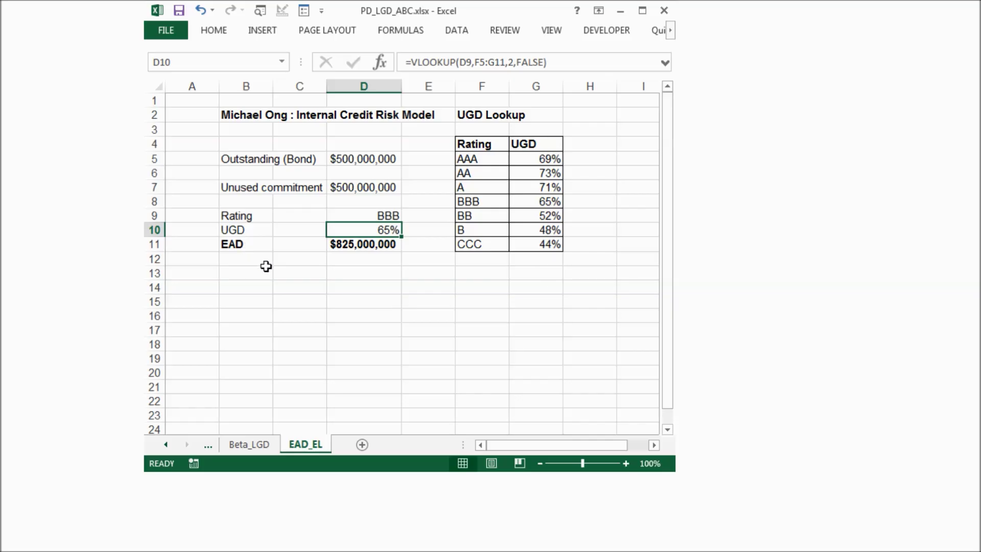
left_click(387, 216)
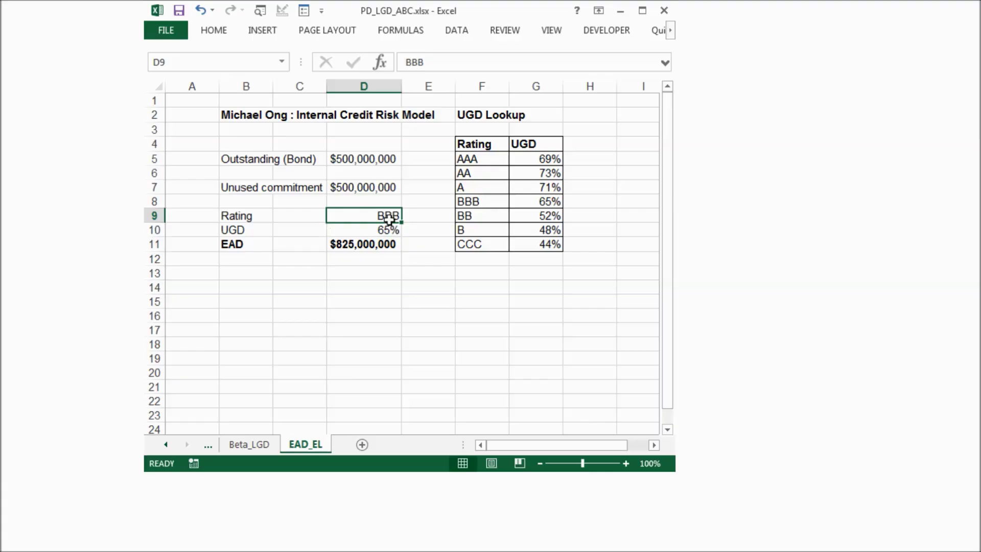
left_click(356, 228)
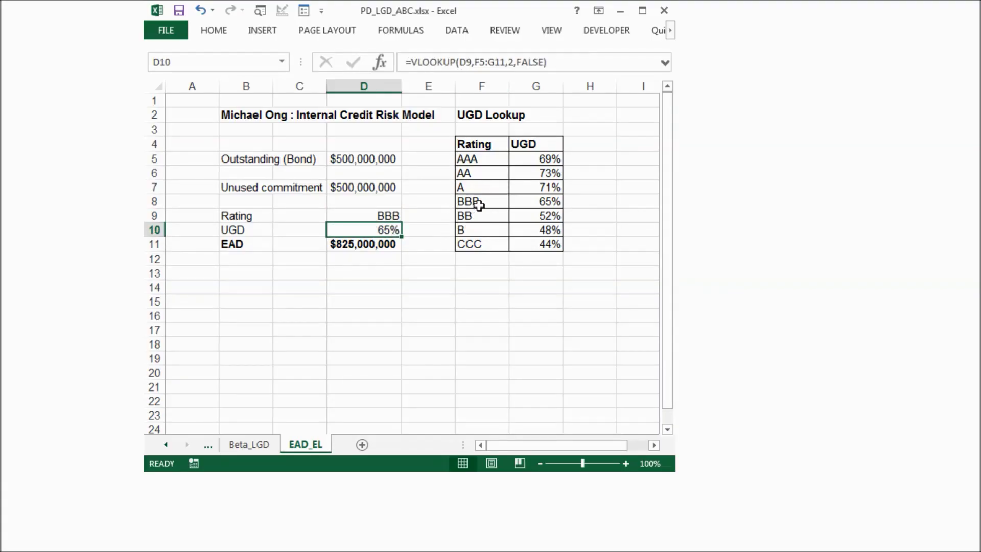
left_click(544, 202)
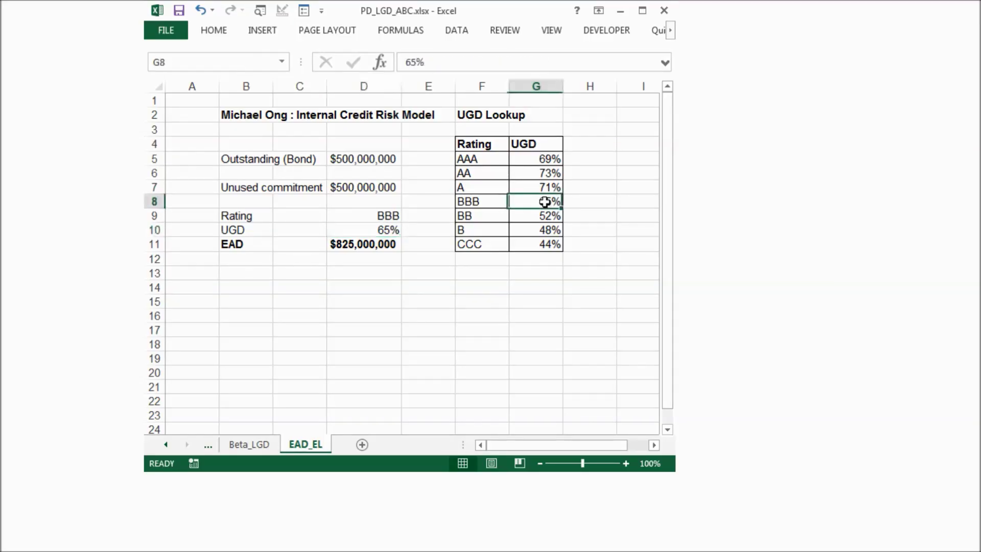
left_click(370, 228)
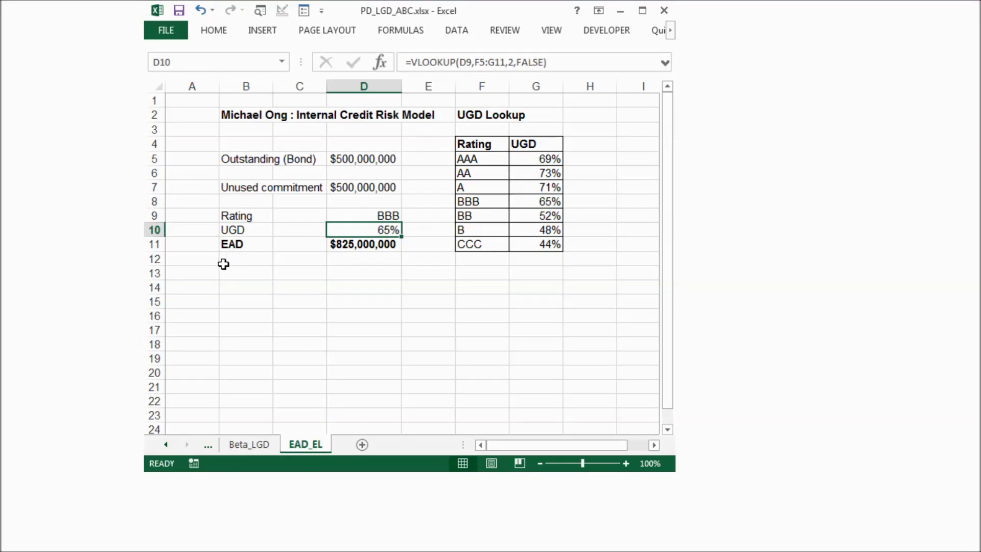
left_click(342, 245)
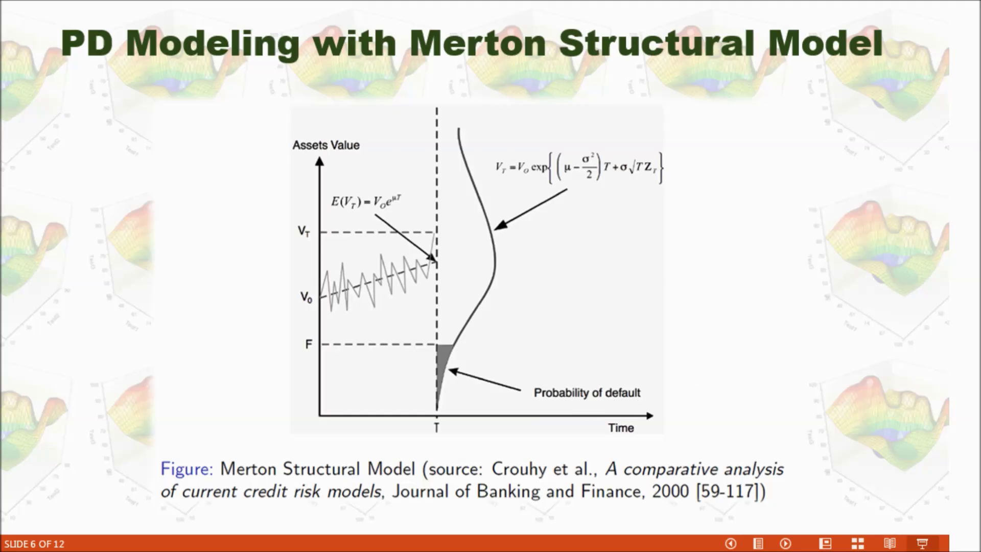
Advance the presentation to the Input Data Source slide and switch to the PD_LGD_ABC.xlsx workbook in Excel.
left_click(590, 115)
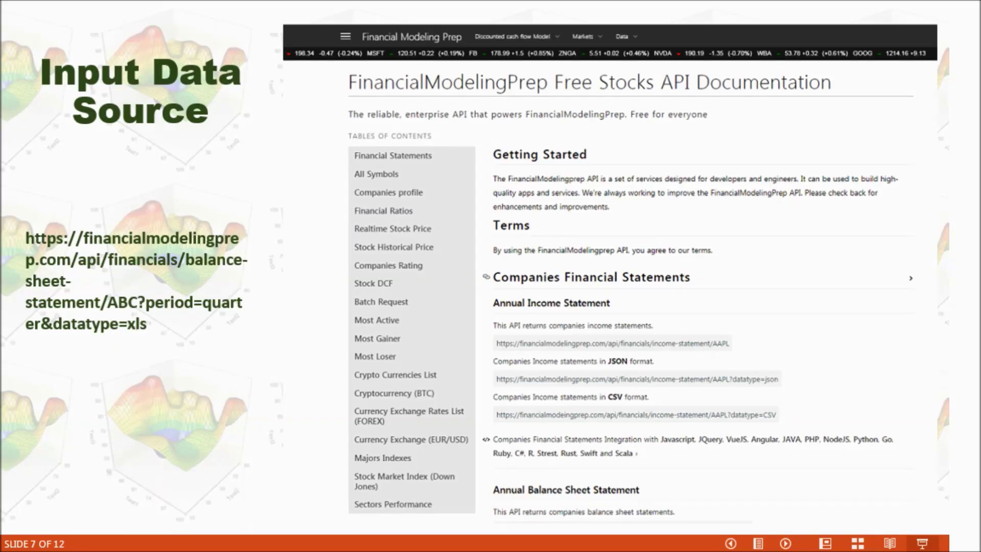
key("alt+Tab")
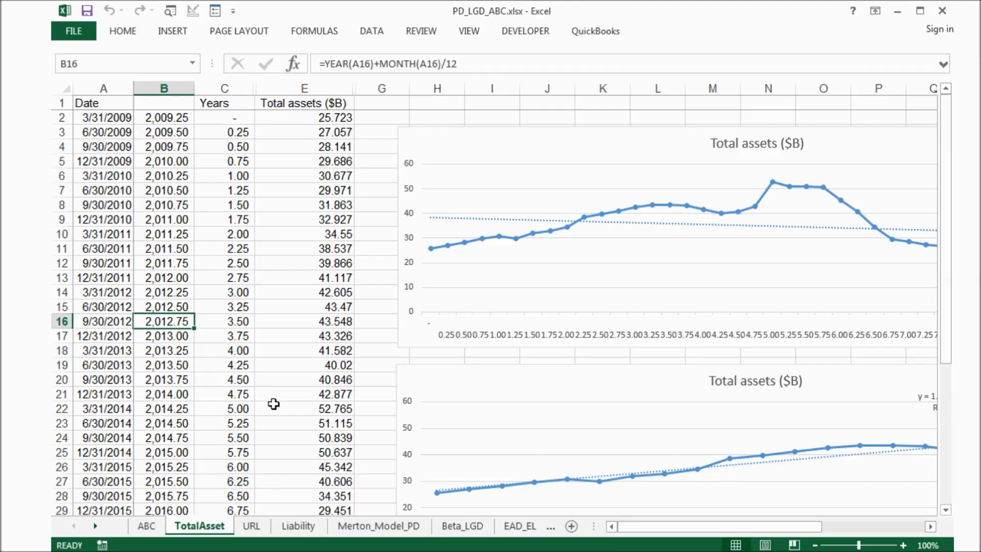
Examine both total assets charts and their trendline equations on the TotalAsset sheet.
left_click(931, 527)
left_click(930, 527)
left_click(930, 527)
left_click(930, 526)
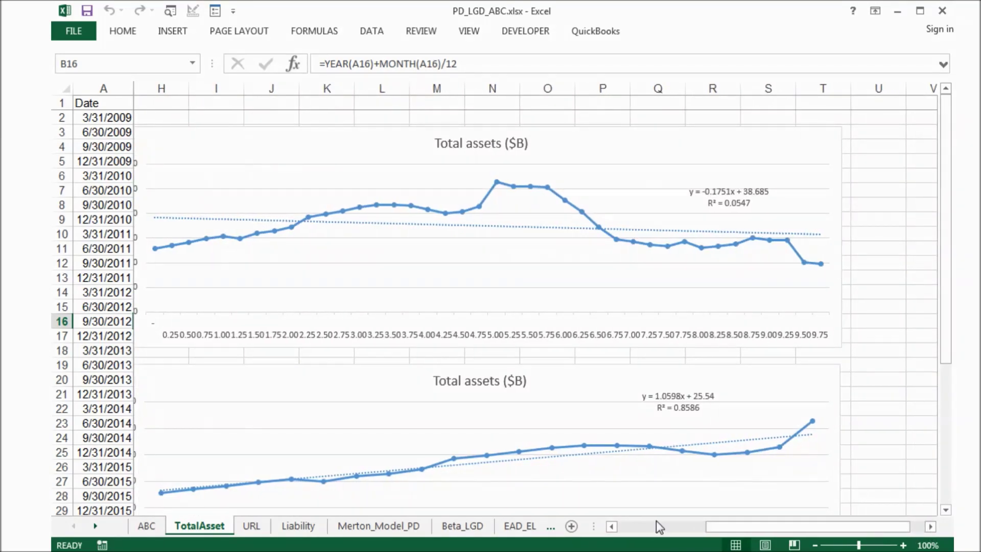
left_click(611, 527)
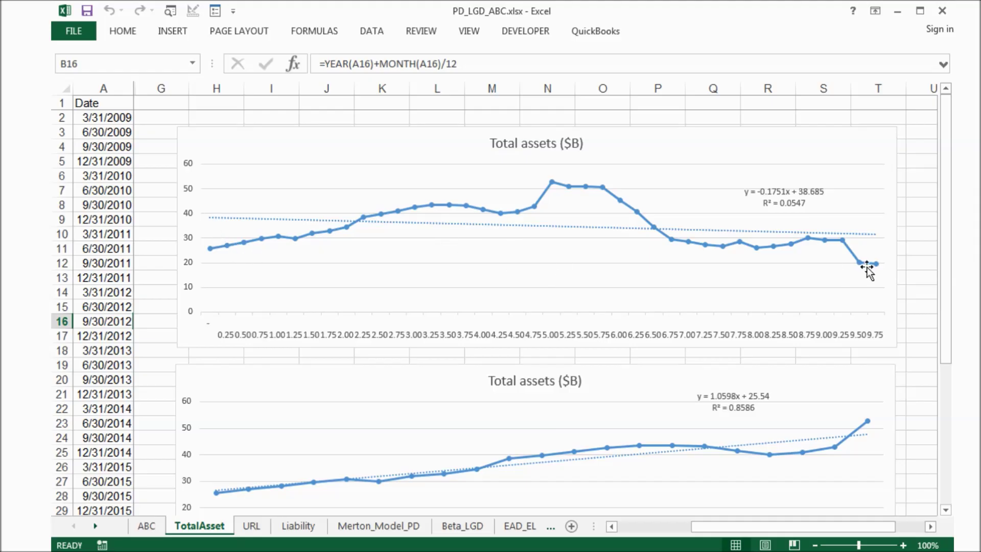
left_click(944, 513)
left_click(944, 512)
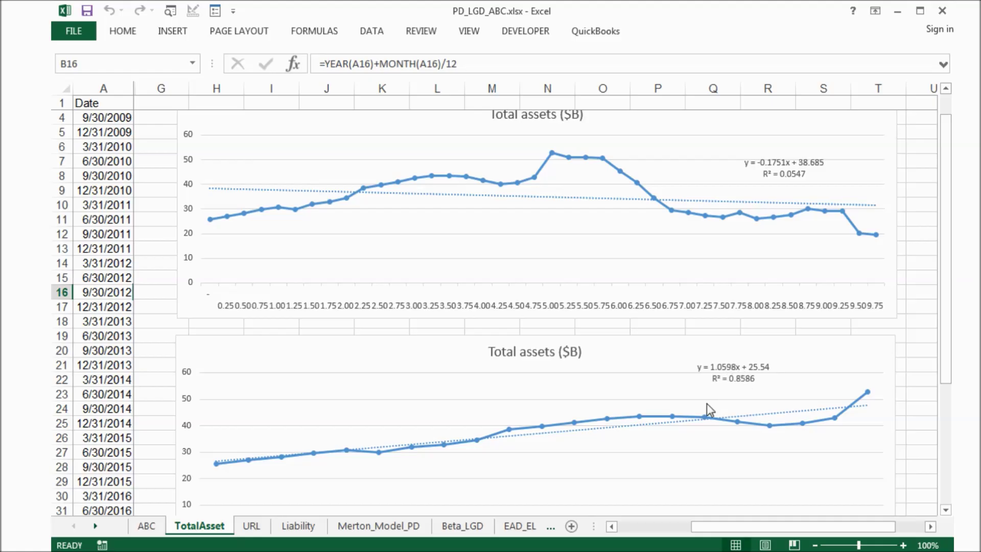
left_click(616, 327)
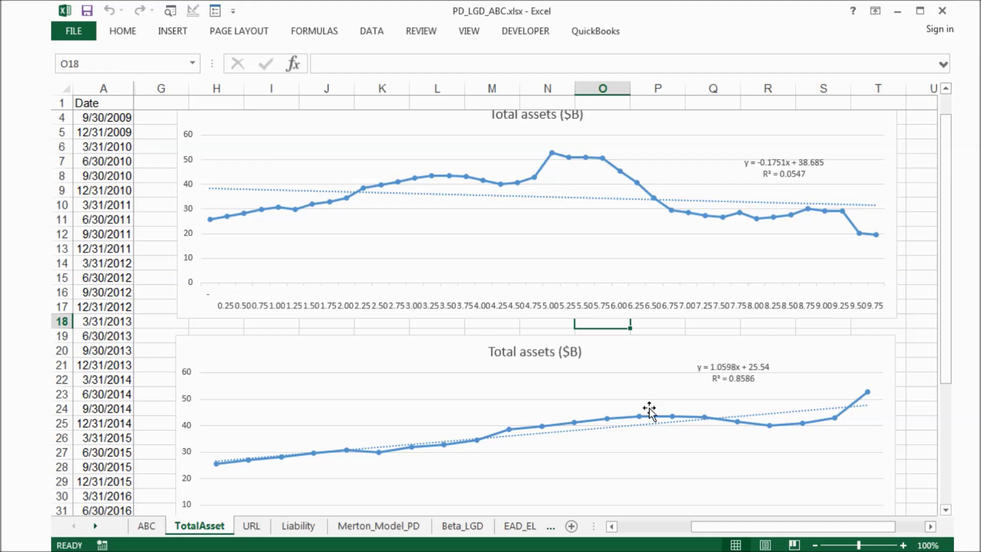
Open the Liability sheet and examine the full chart of short-term, long-term and total liabilities.
left_click(295, 529)
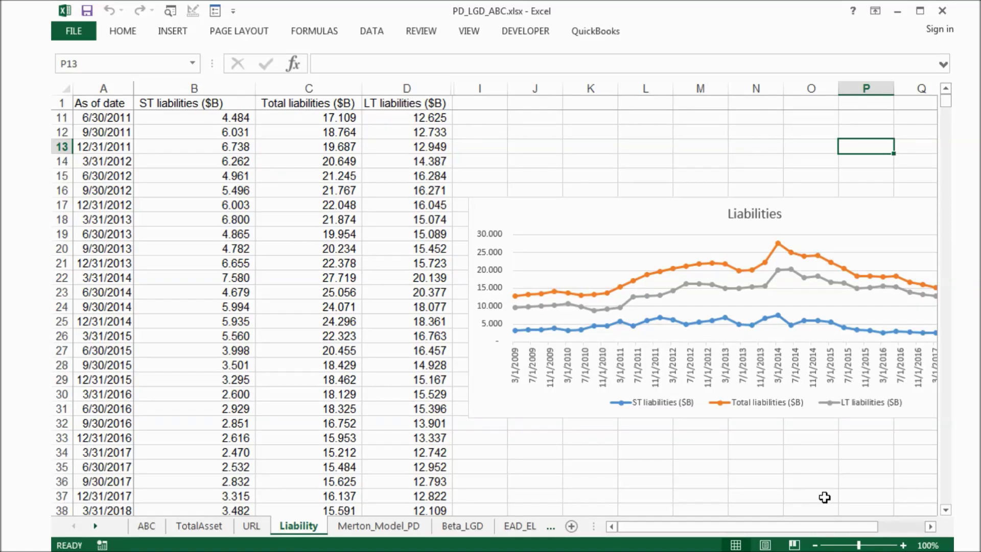
left_click(930, 526)
left_click(931, 526)
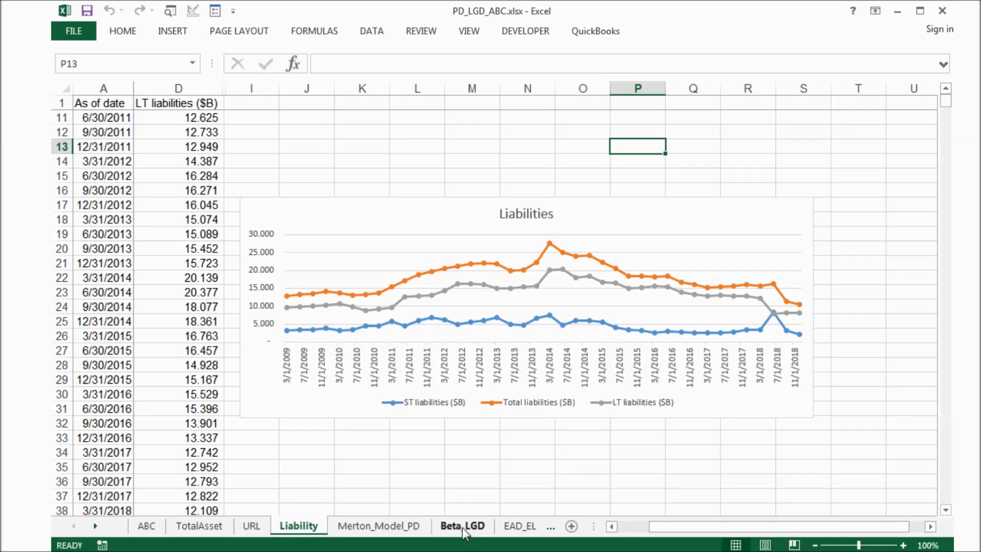
Open the Merton_Model_PD sheet and inspect the firm value, expected return and volatility inputs.
left_click(388, 526)
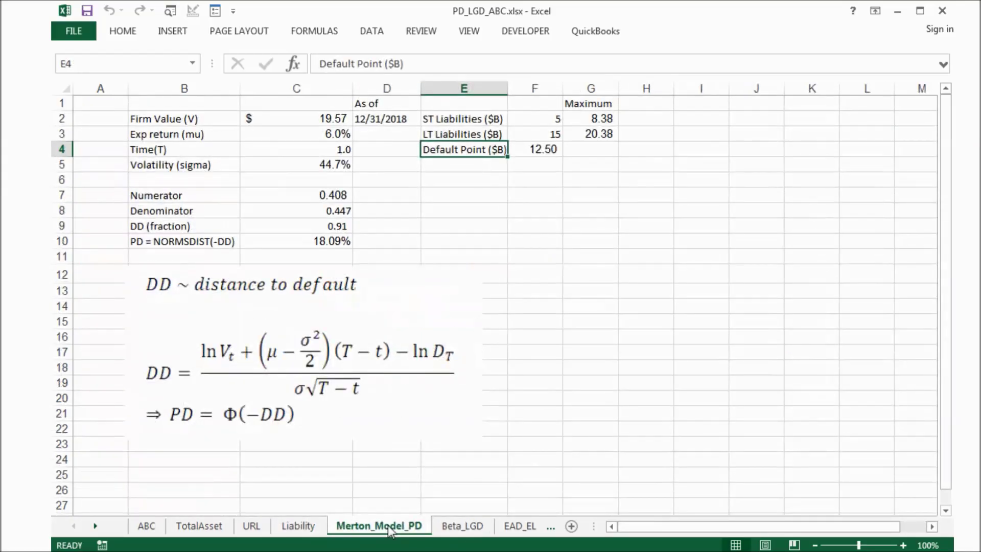
left_click(490, 228)
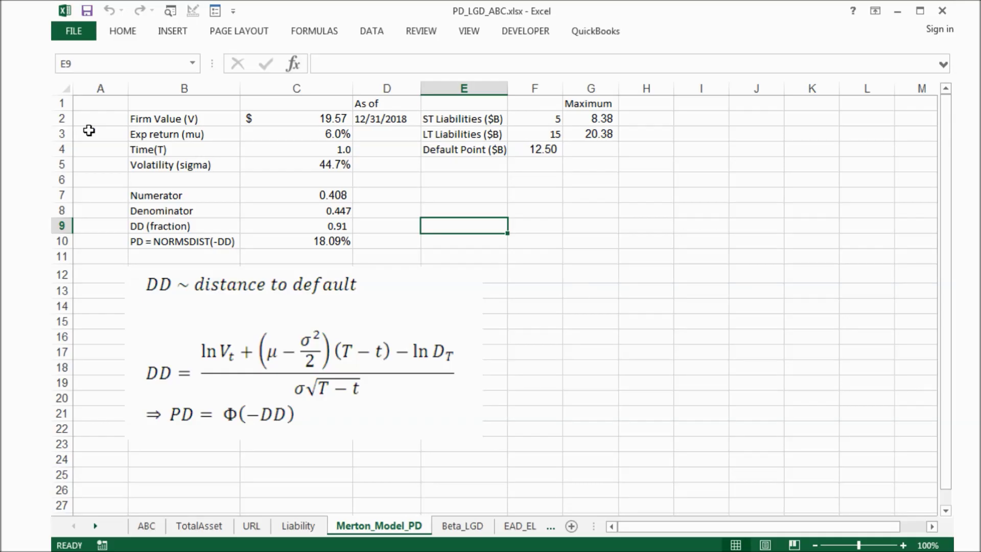
left_click(157, 118)
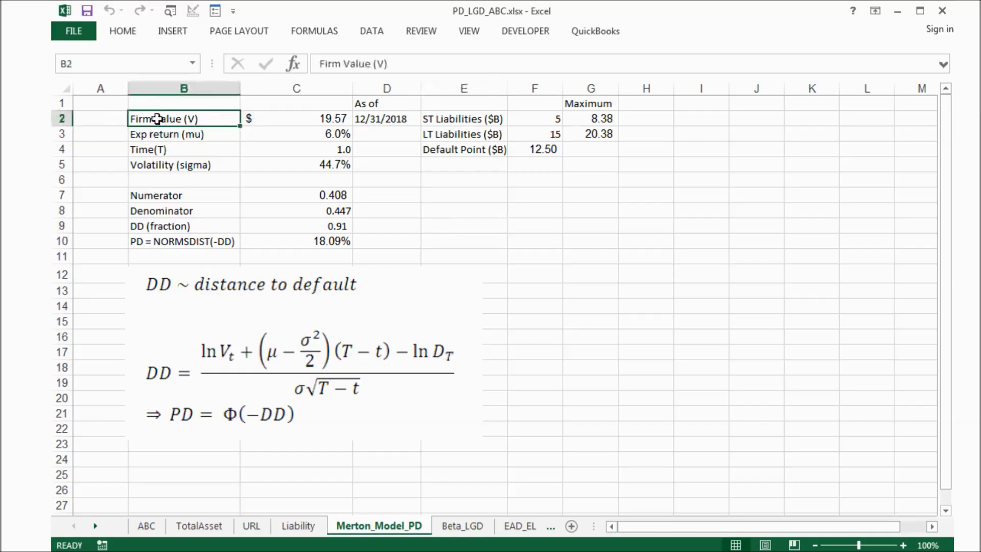
left_click(298, 120)
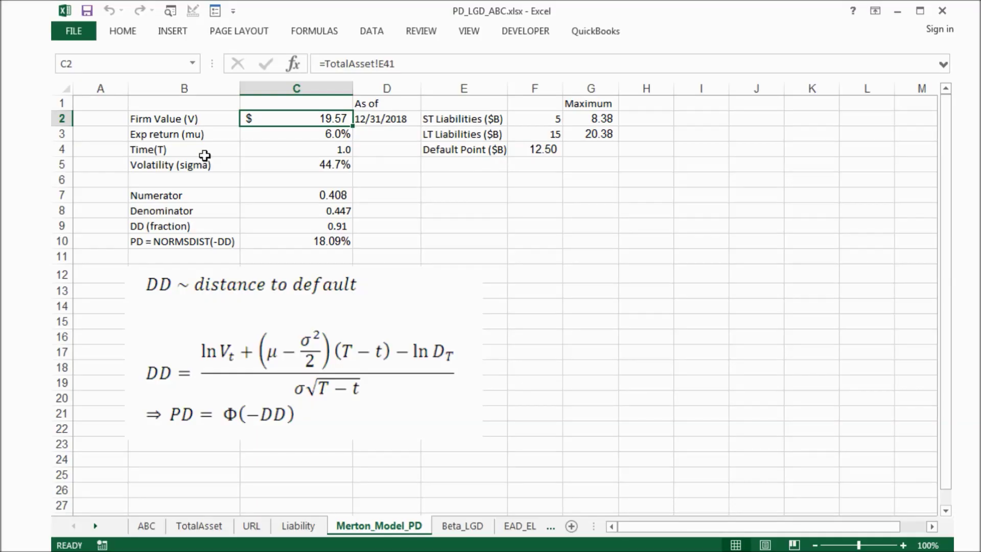
left_click(278, 135)
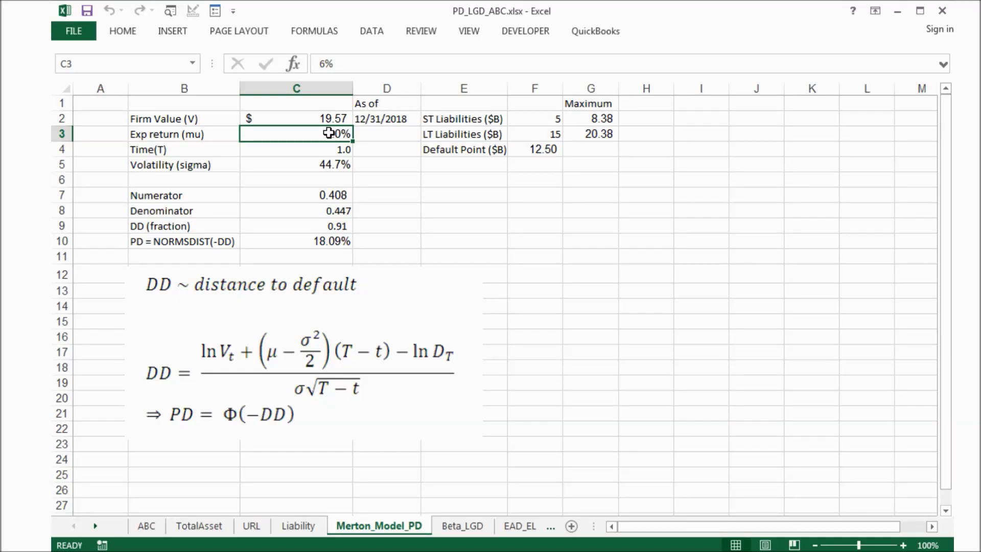
left_click(282, 165)
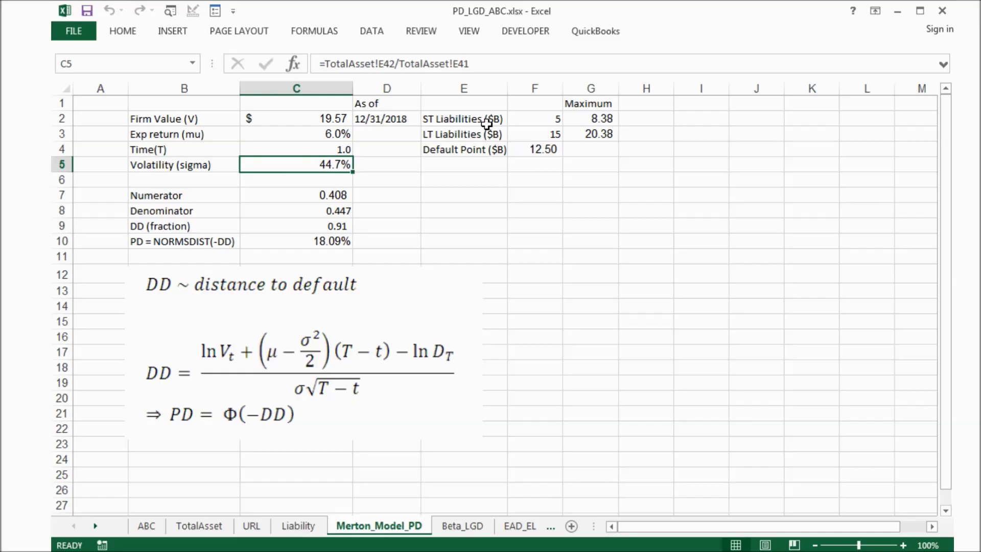
Inspect the maximum and assumed short-term and long-term liabilities and the default point formula in F4.
left_click(594, 121)
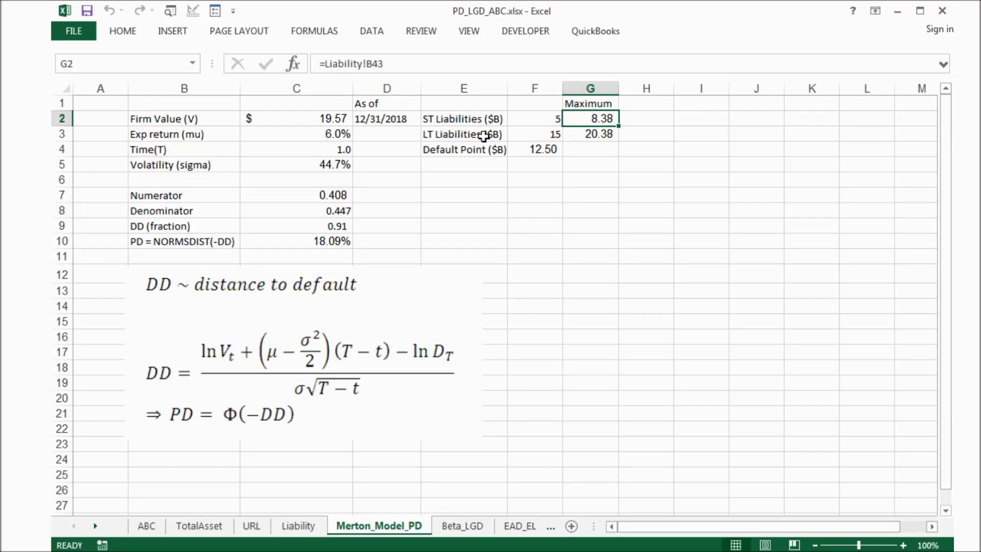
left_click(605, 137)
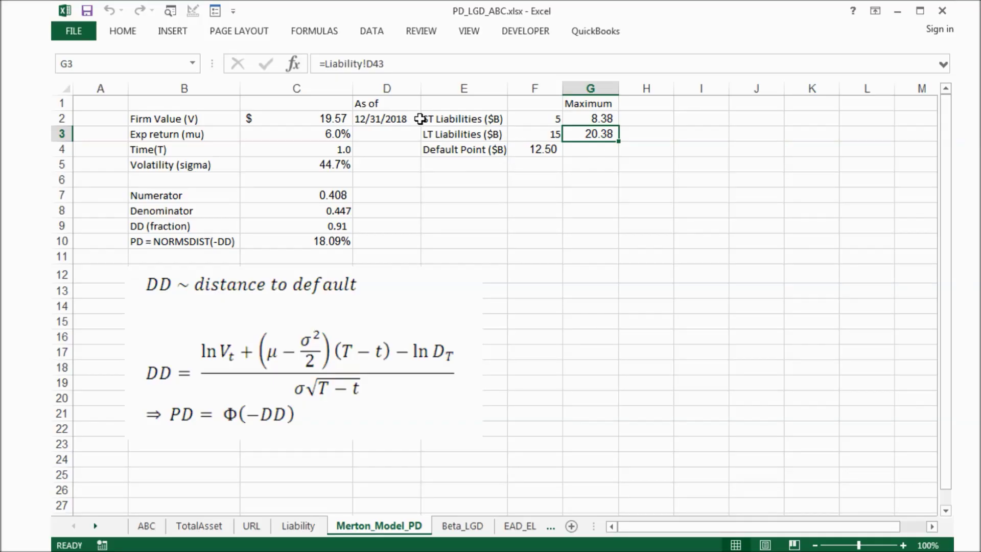
left_click(527, 117)
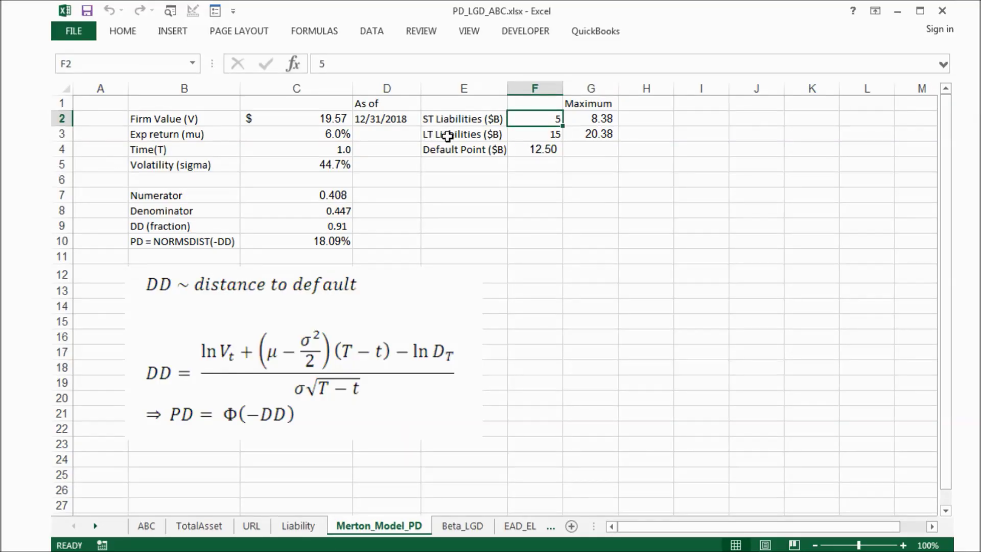
left_click(527, 137)
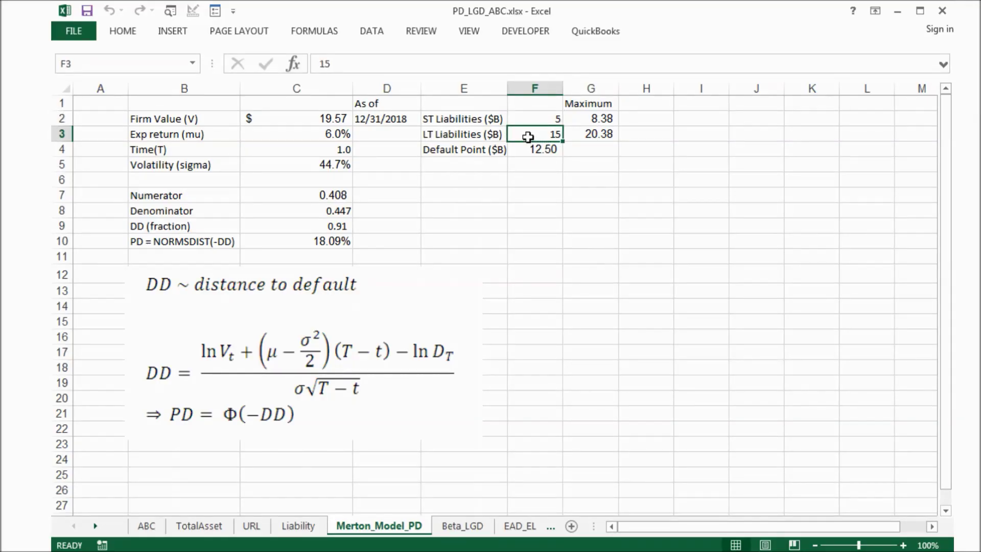
key("Down")
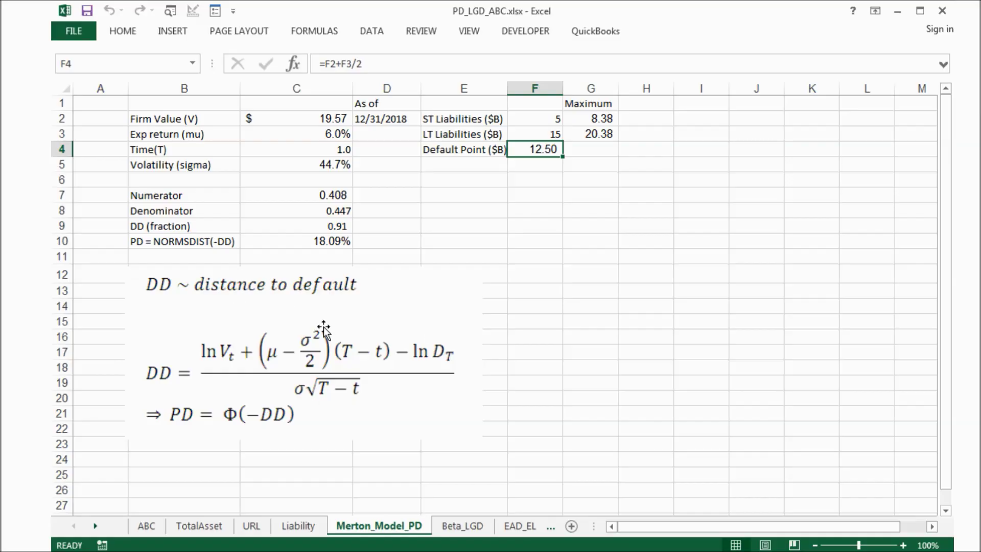
Inspect the formulas for the numerator, denominator, distance to default and probability of default in C7 to C10.
left_click(314, 195)
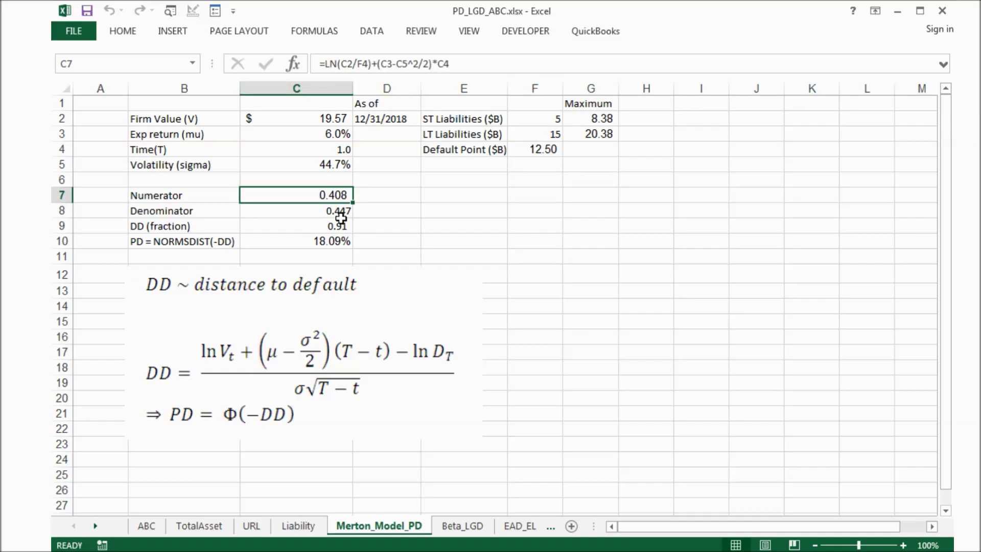
left_click(483, 61)
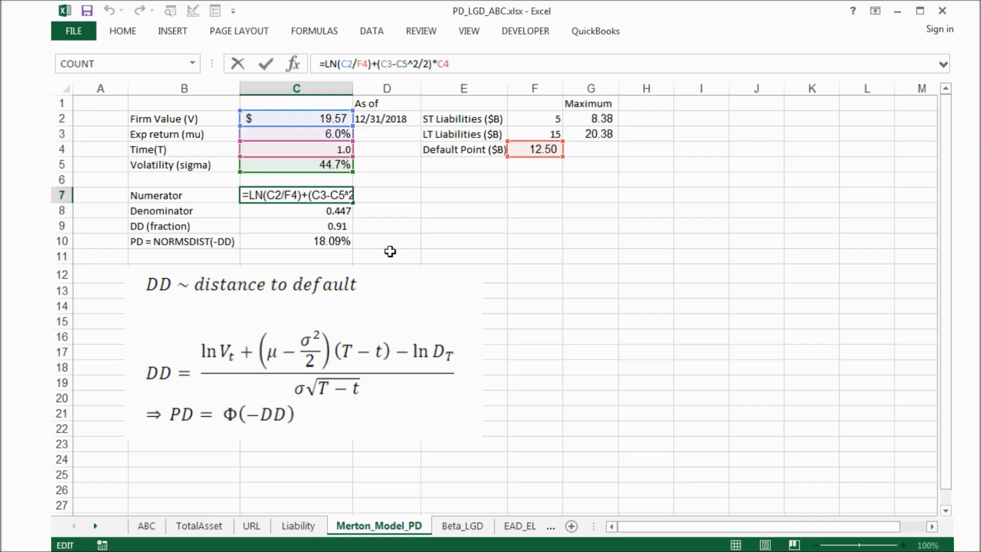
double_click(282, 211)
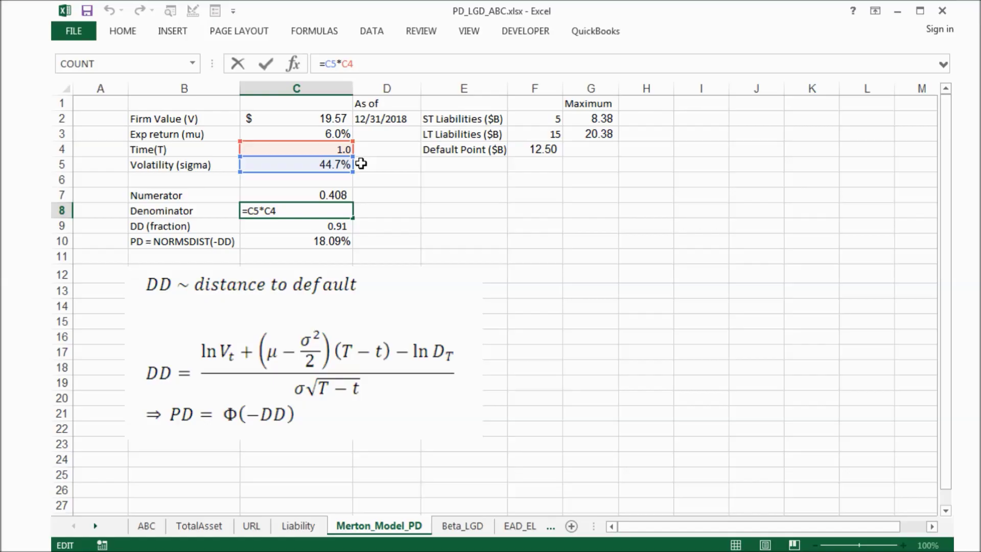
left_click(393, 211)
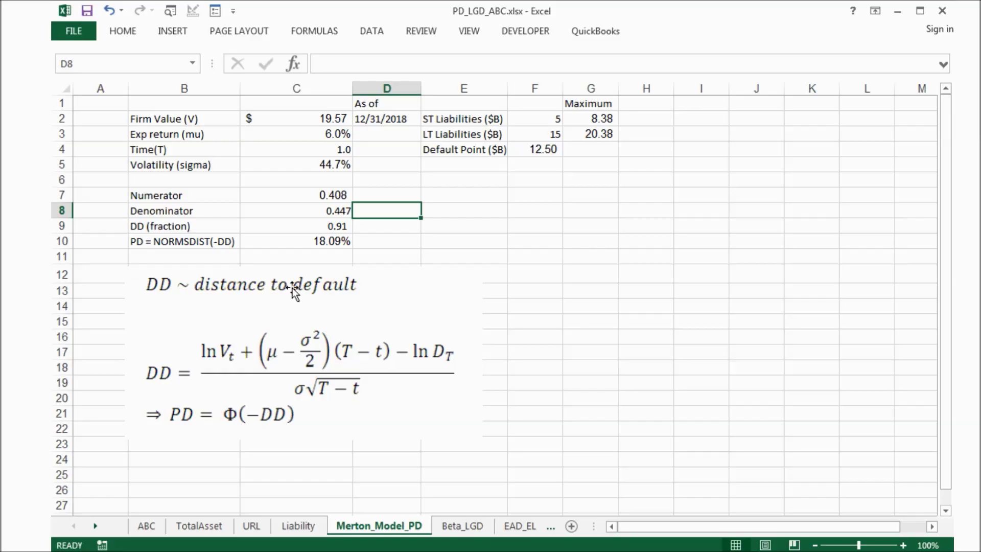
left_click(301, 226)
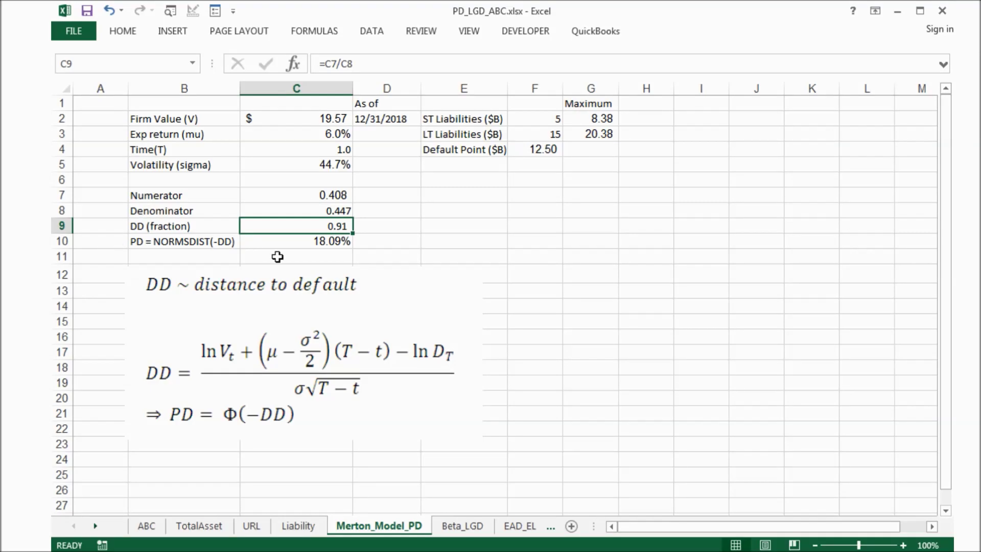
key("Down")
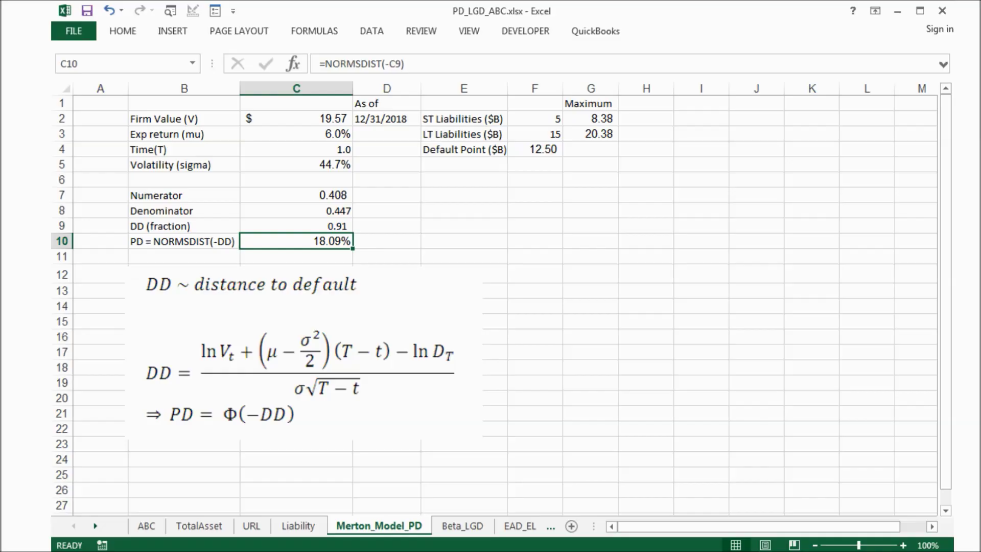
Switch to the beta distribution LGD slide, return to the Beta_LGD sheet in Excel and inspect the average and Std inputs.
key("alt+Tab")
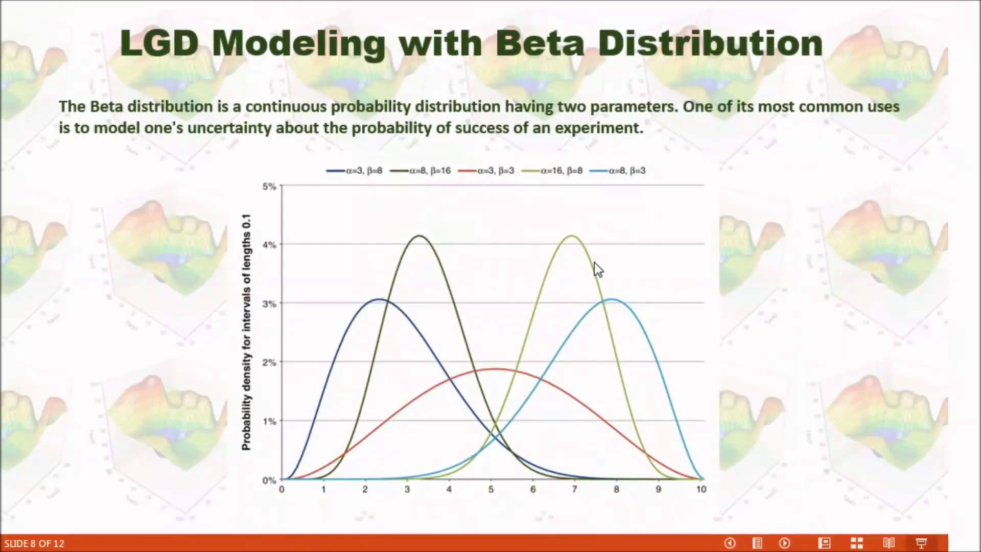
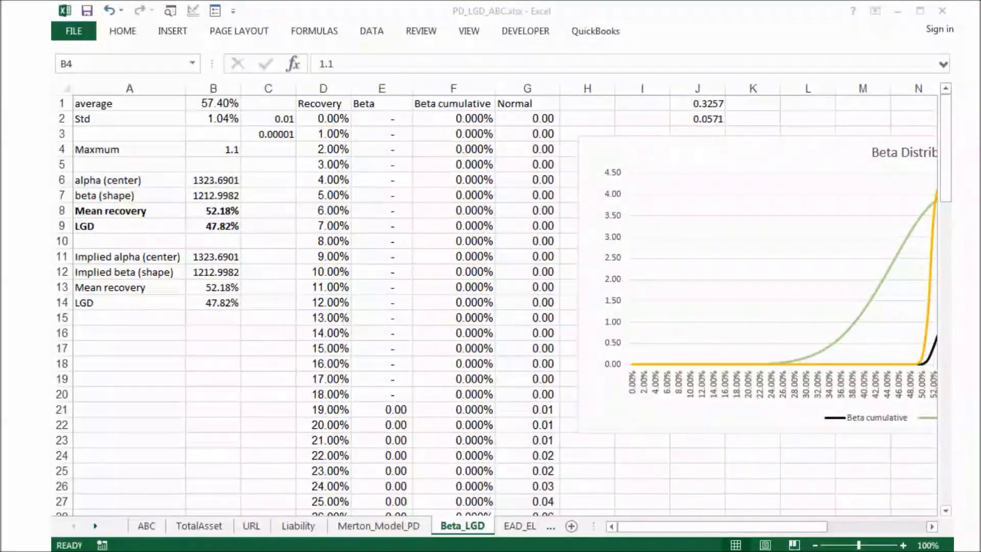
left_click(381, 11)
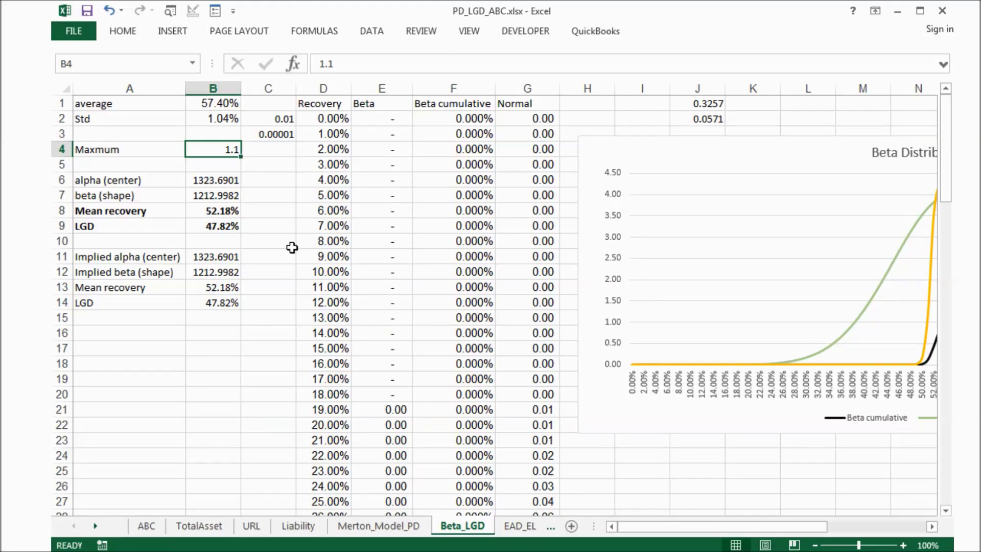
left_click(208, 105)
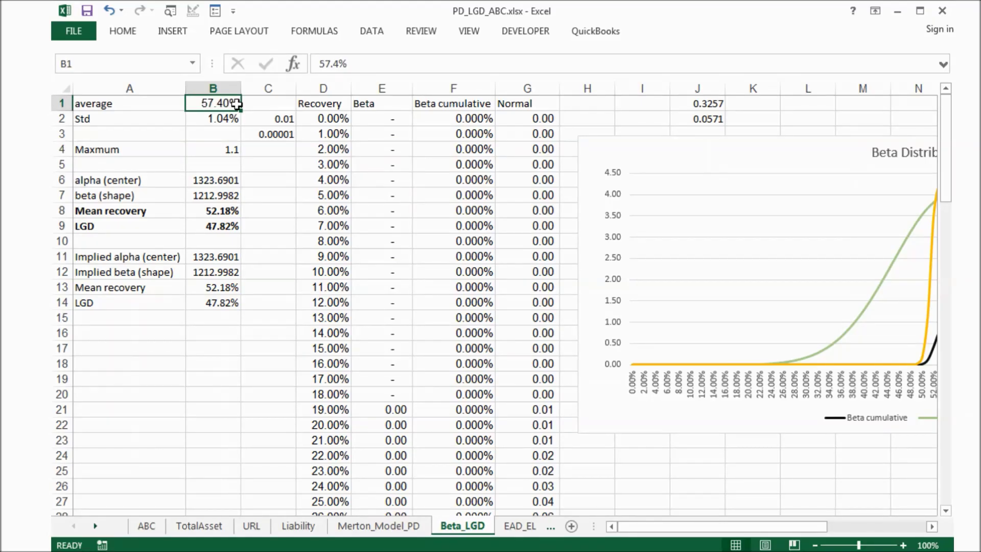
left_click(198, 120)
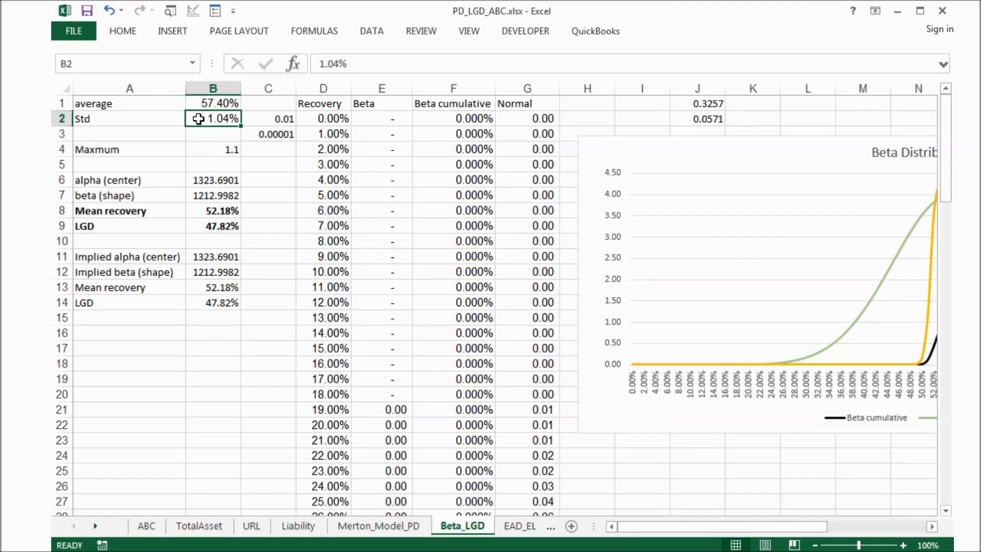
Inspect the alpha, implied alpha, implied beta and mean recovery formulas and the maximum input on the Beta_LGD sheet.
left_click(214, 177)
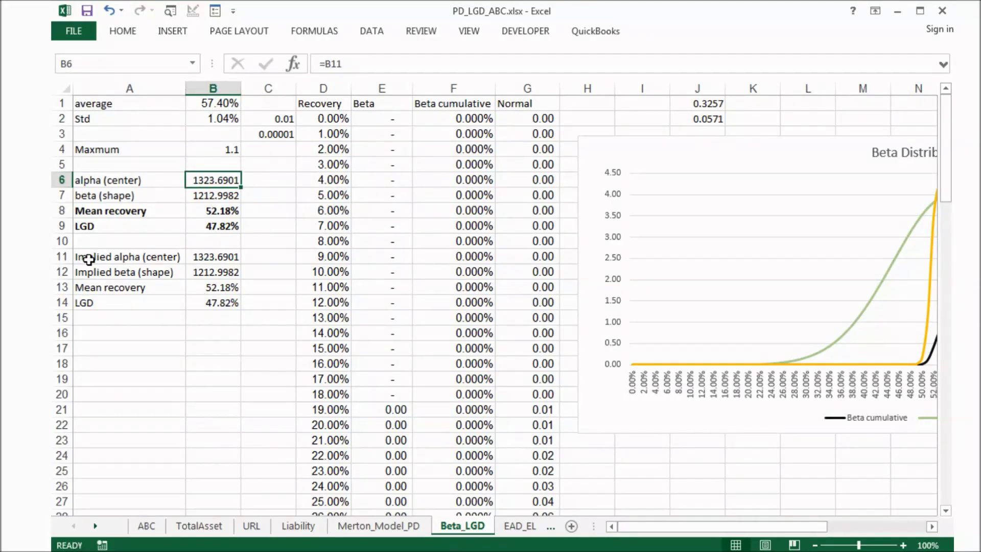
left_click(197, 261)
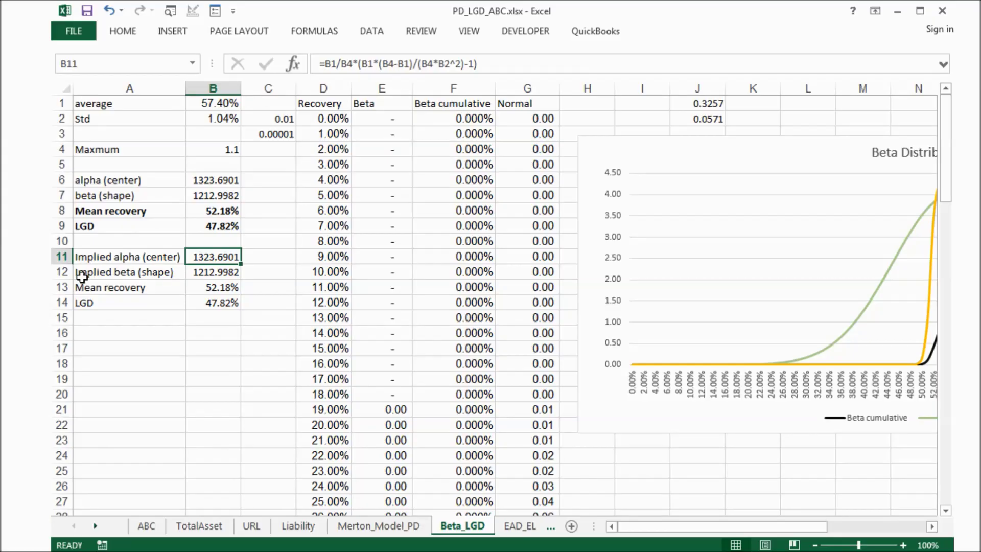
left_click(192, 275)
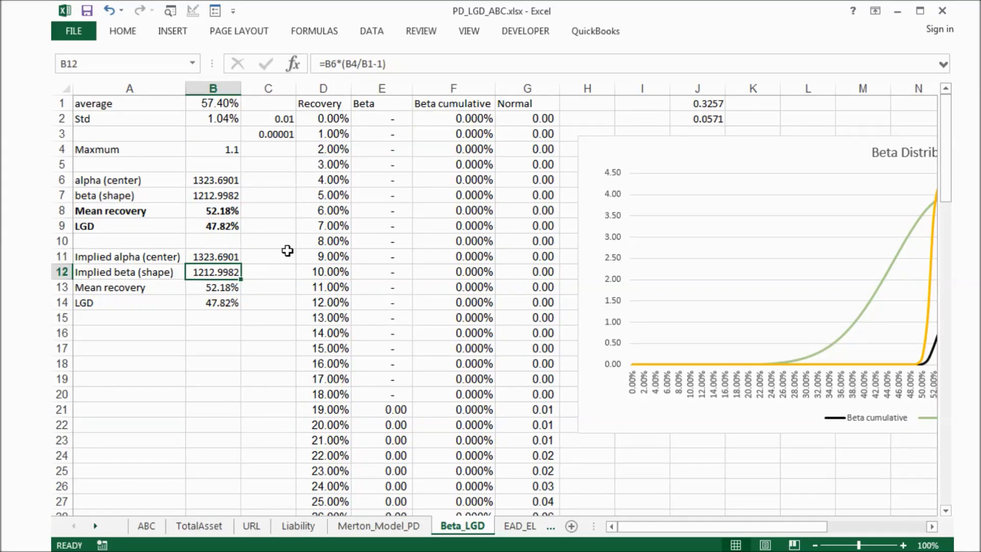
left_click(209, 261)
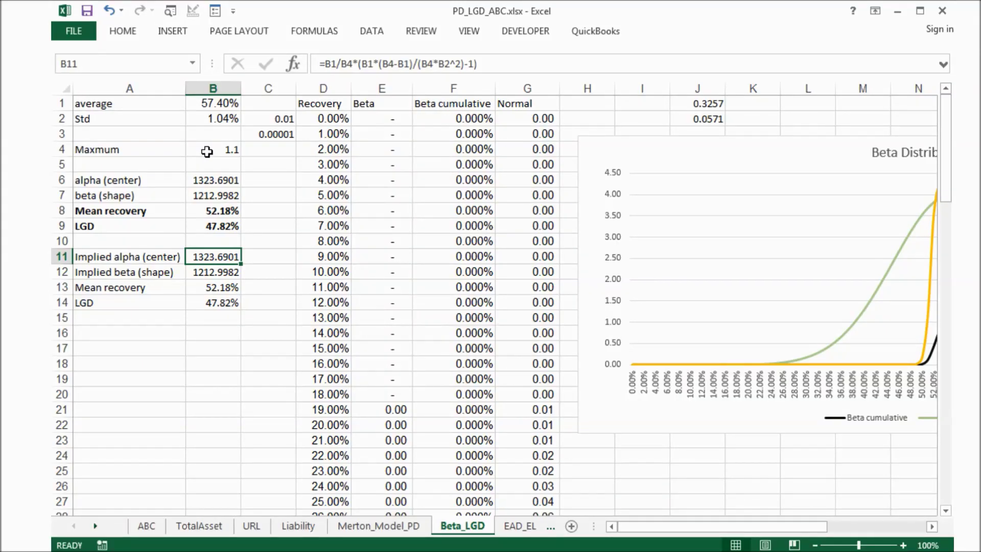
left_click(207, 151)
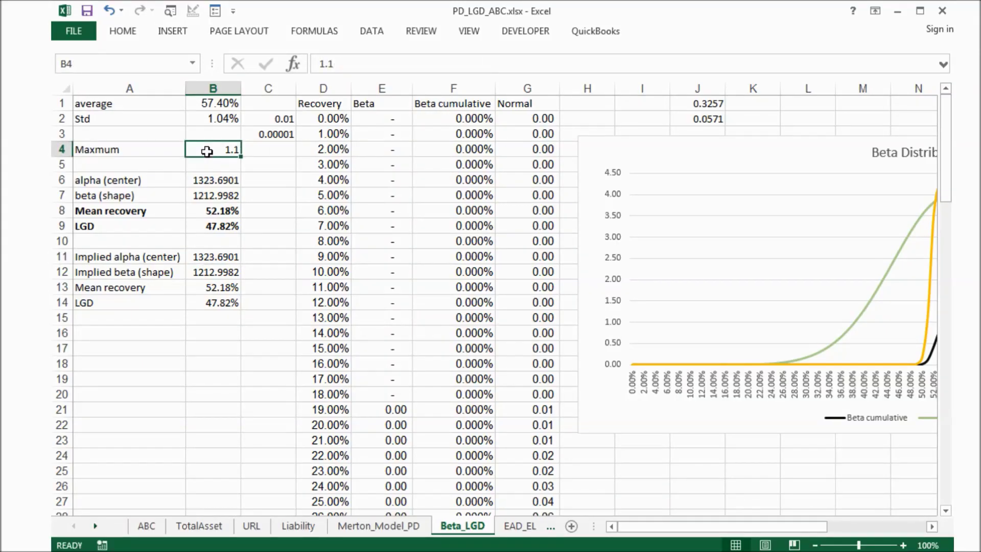
left_click(219, 209)
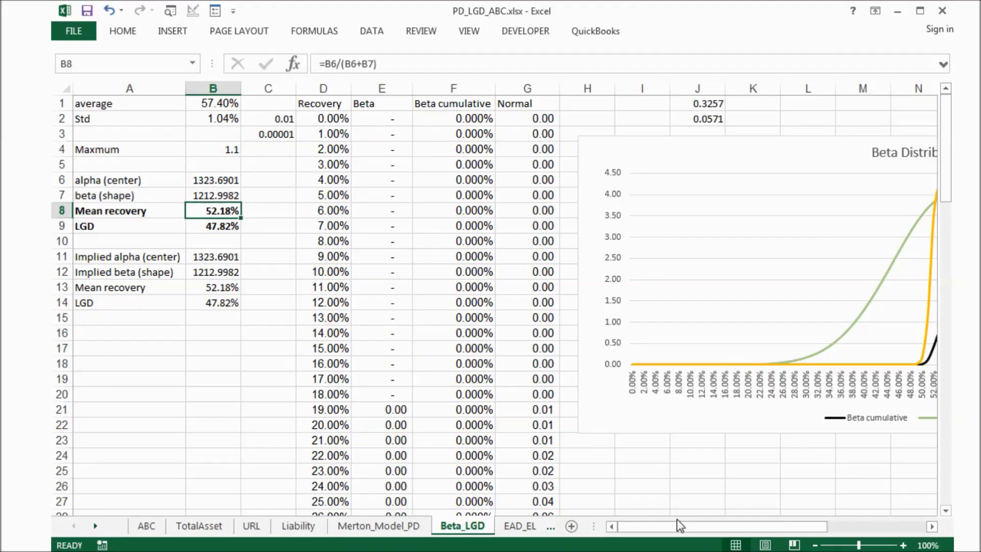
Examine the full Beta Distribution chart and inspect its Normal and Beta series.
left_click(932, 527)
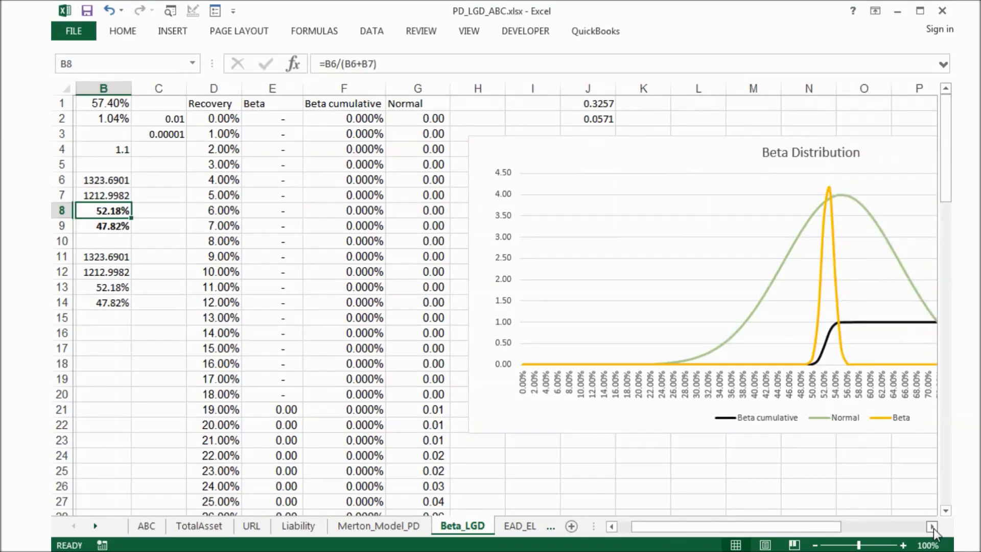
left_click(931, 526)
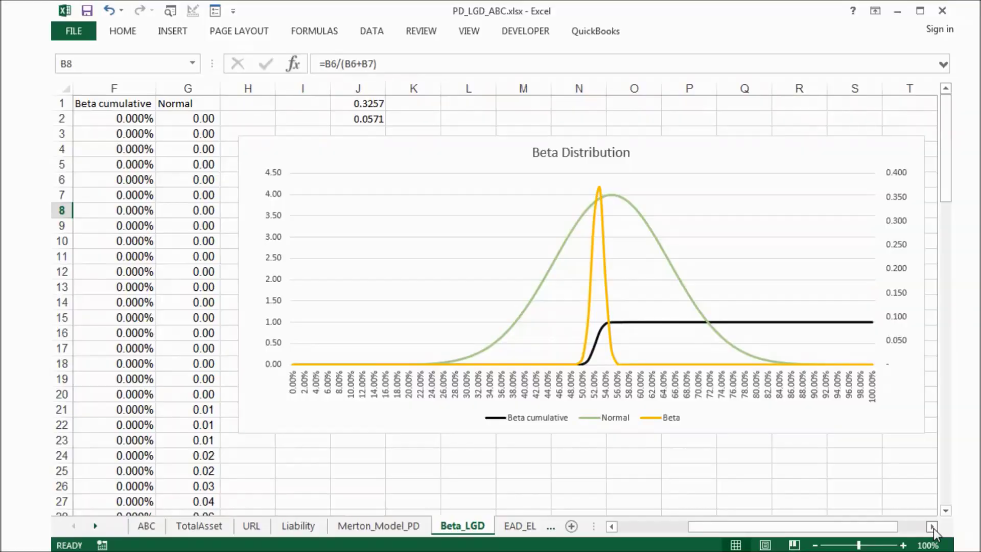
left_click(932, 526)
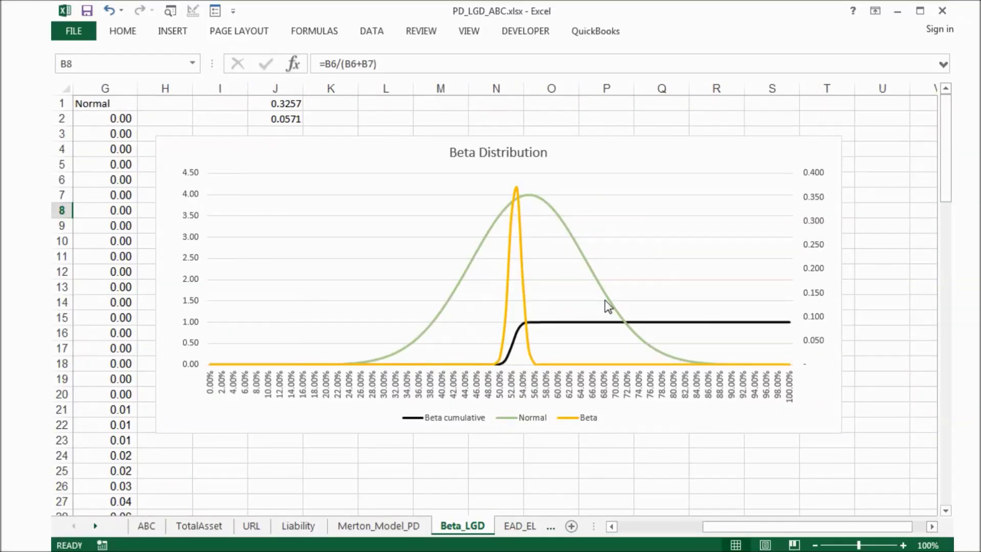
left_click(605, 301)
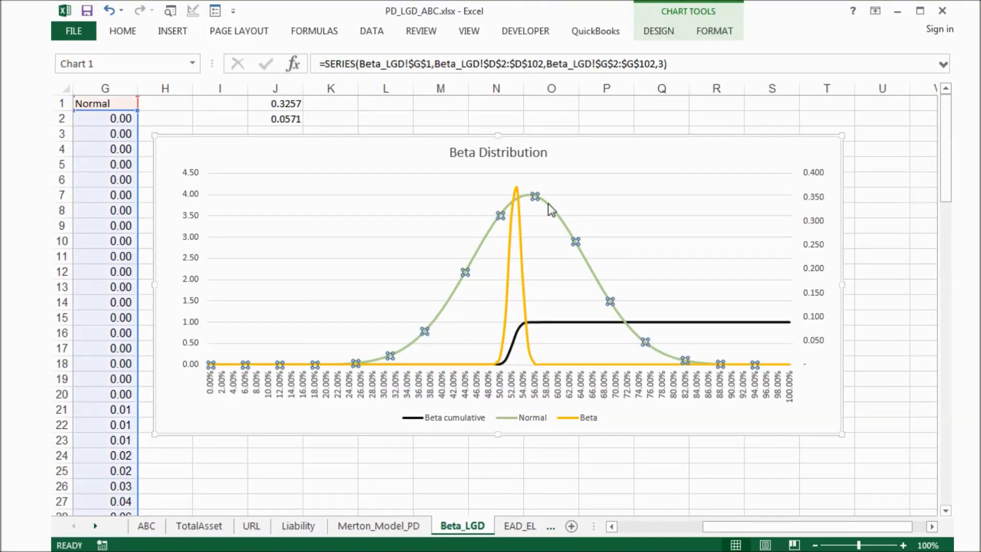
left_click(516, 277)
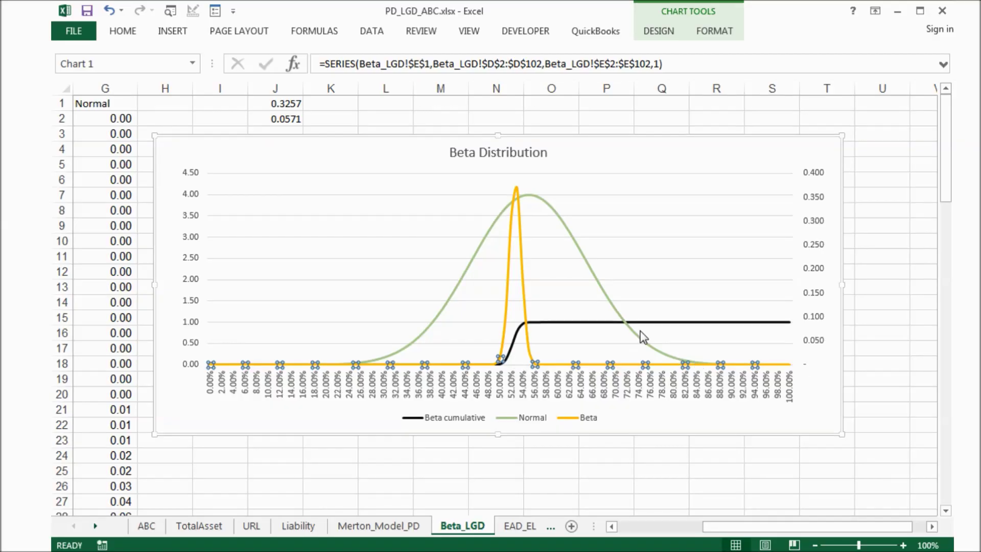
Return to the model inputs in column B and inspect the mean recovery and LGD formulas in B8 and B9.
left_click(610, 526)
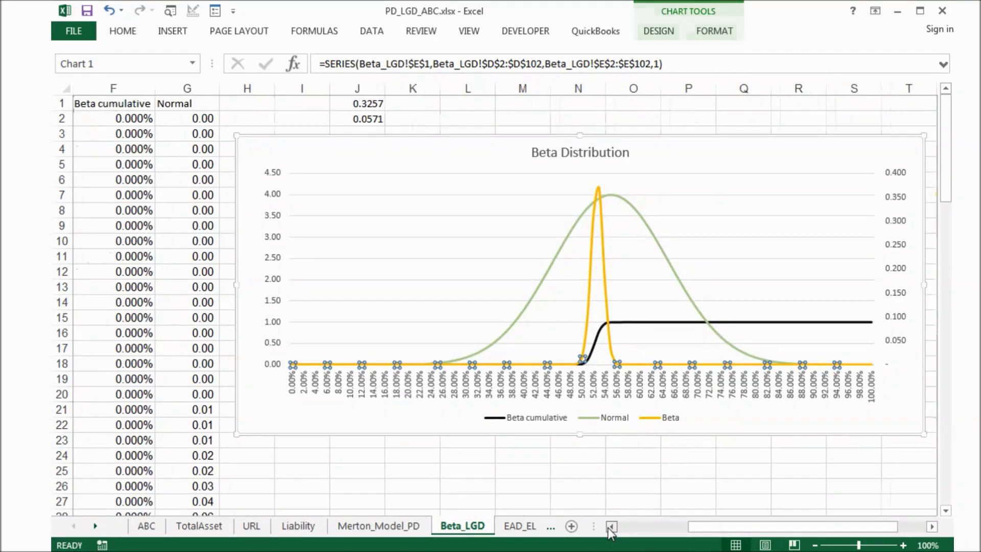
key("Escape")
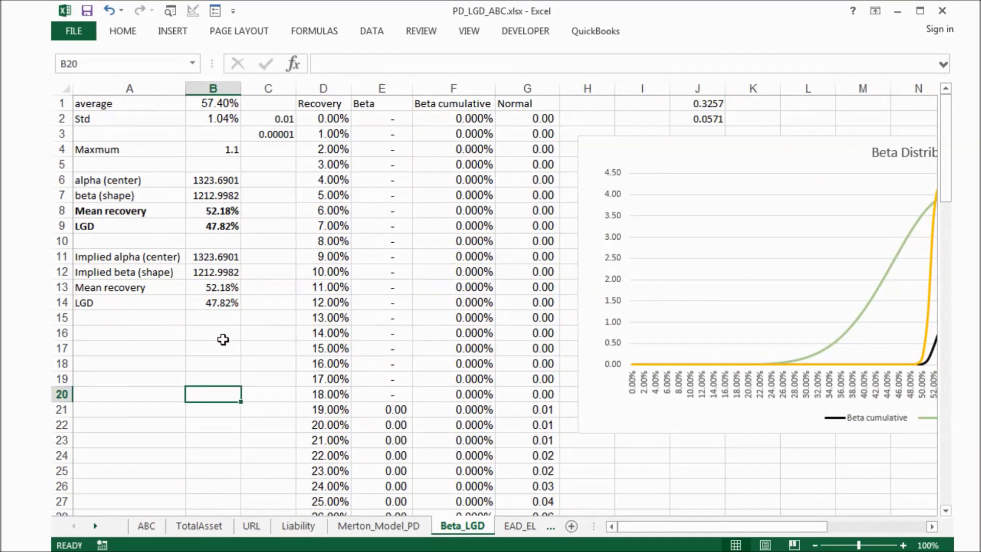
left_click(192, 207)
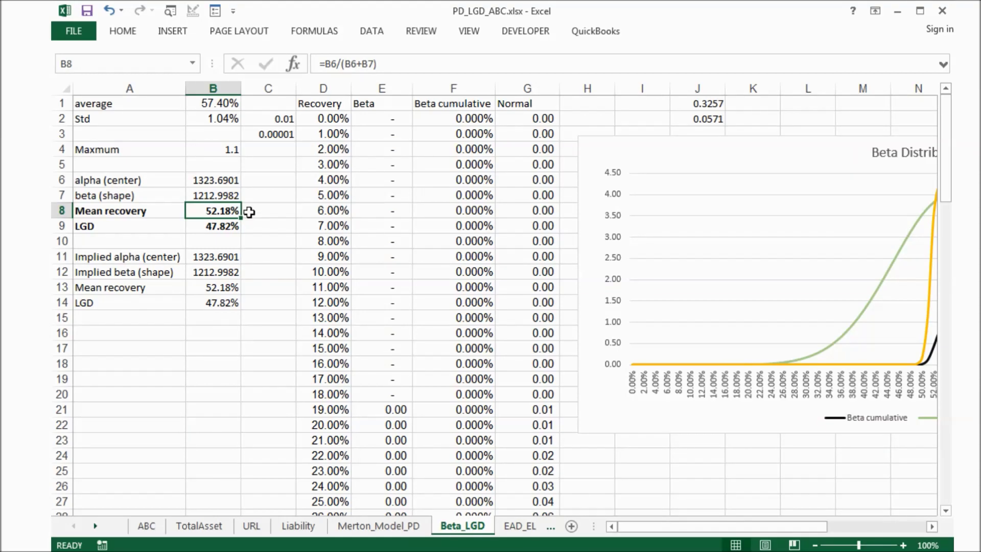
key("Down")
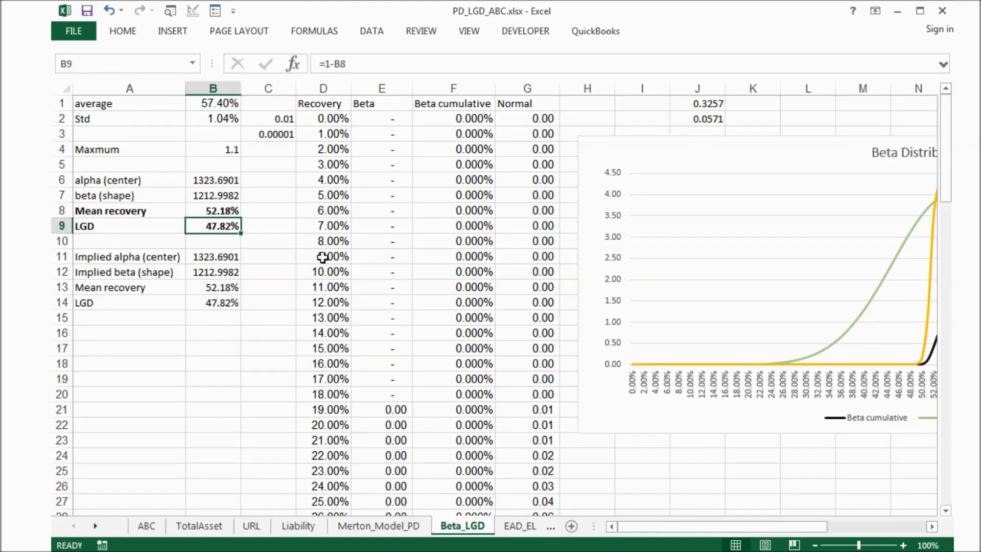
Open the EAD_EL sheet and link the EAD cell C16 to the calculated EAD with =D11.
key("ctrl+Page_Down")
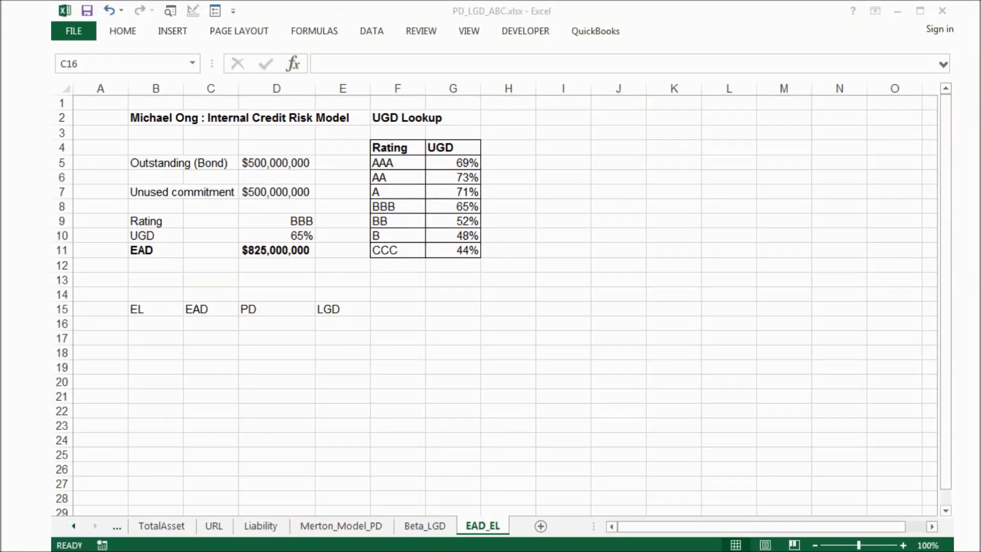
left_click(196, 320)
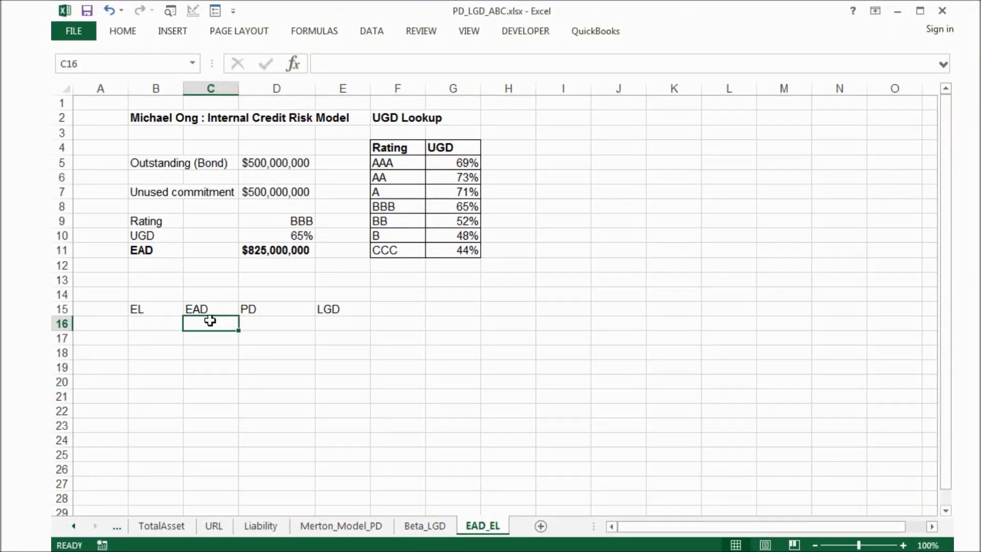
type("=")
left_click(269, 249)
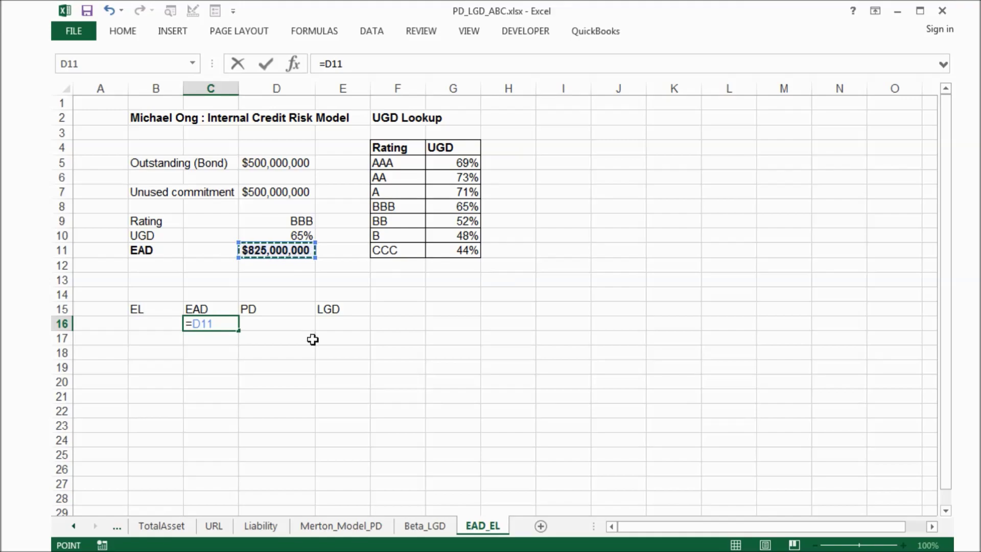
key("Return")
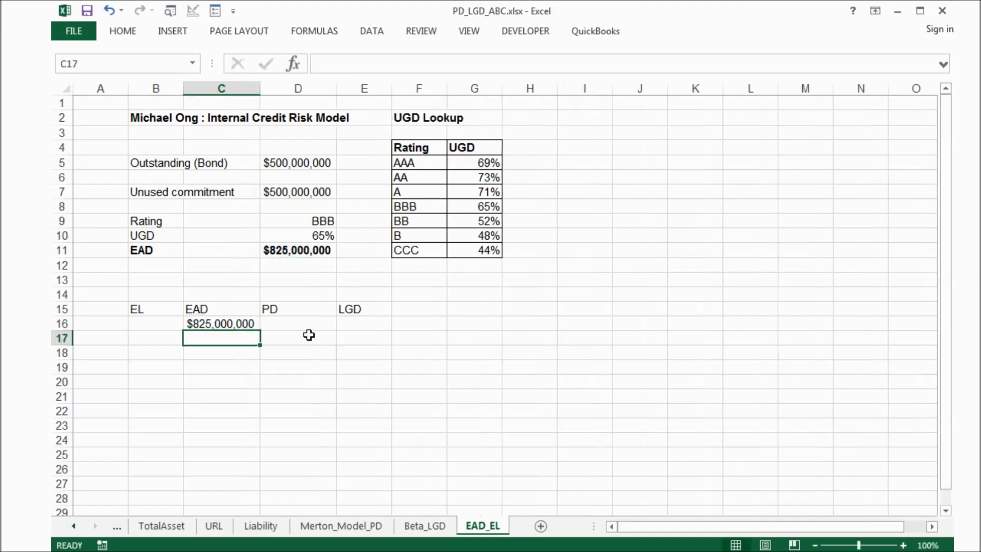
Link the PD cell D16 to the Merton model's default probability with =Merton_Model_PD!C10.
left_click(282, 324)
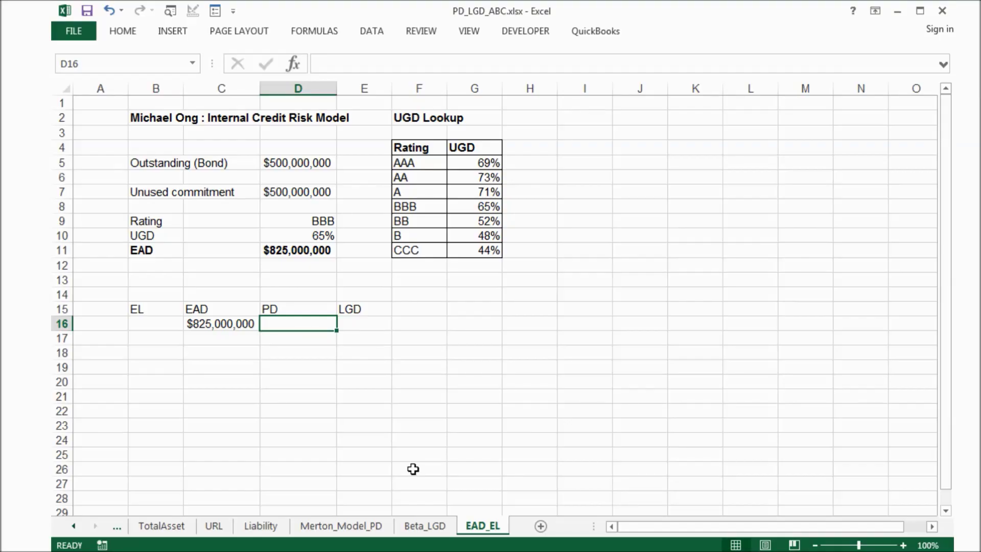
type("=")
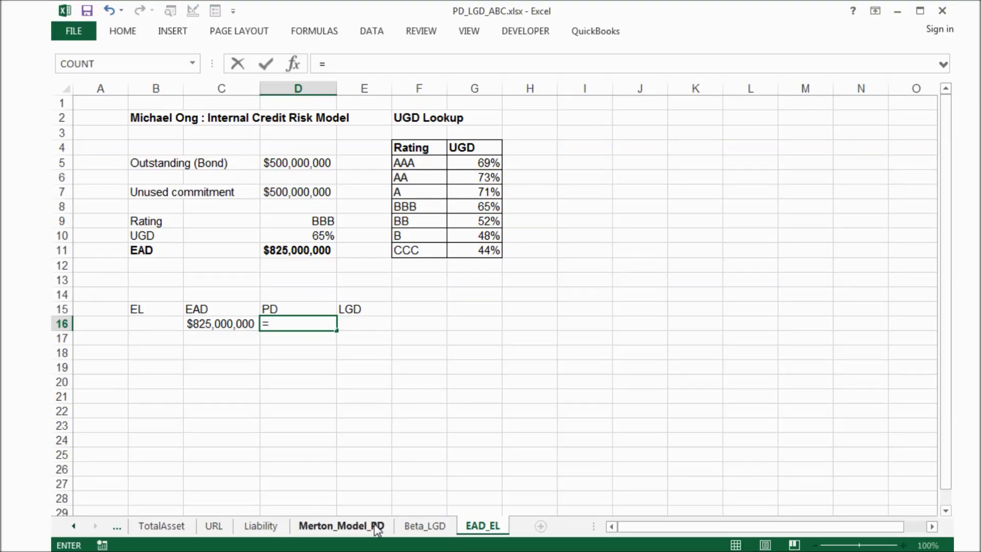
left_click(362, 526)
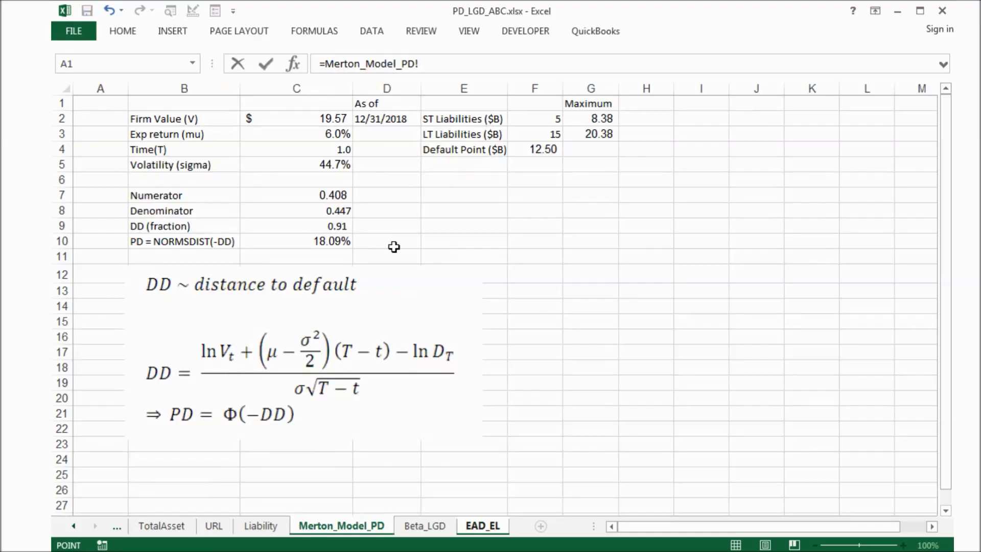
left_click(287, 239)
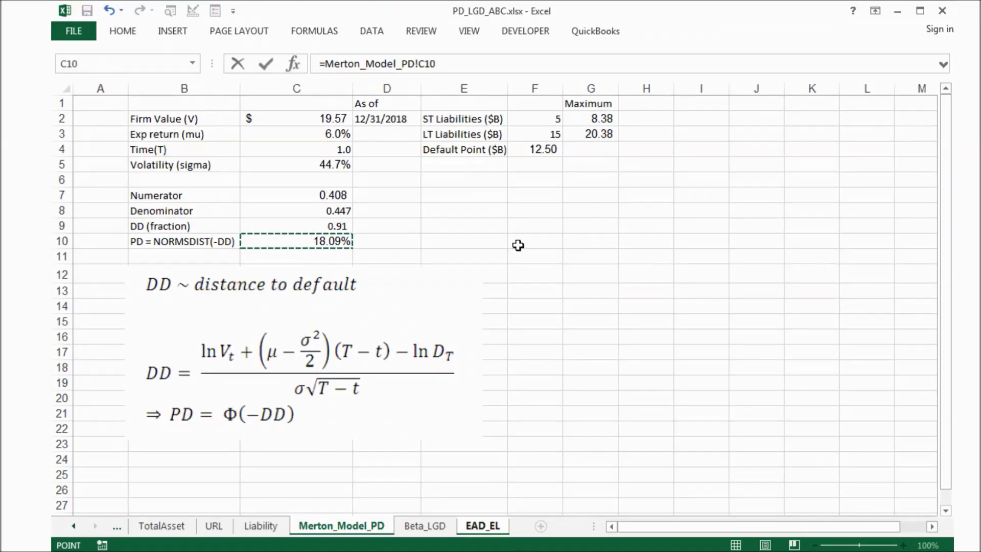
key("Return")
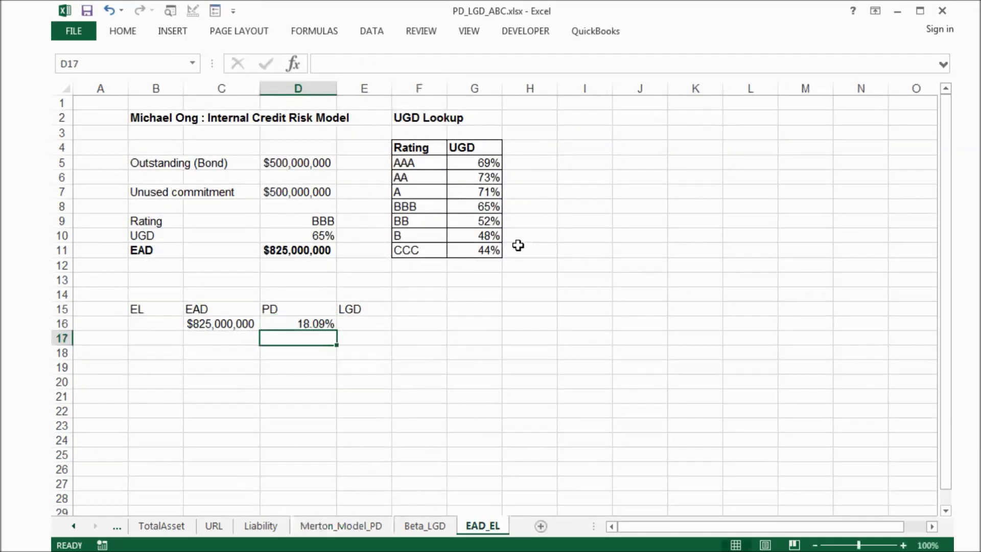
Link the LGD cell E16 to the beta model's LGD with =Beta_LGD!B9.
left_click(369, 322)
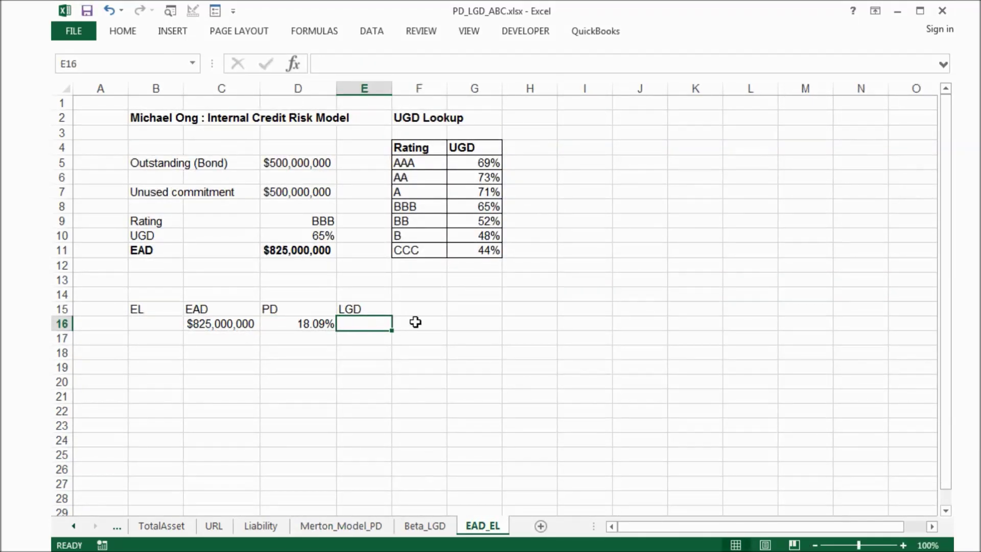
type("=")
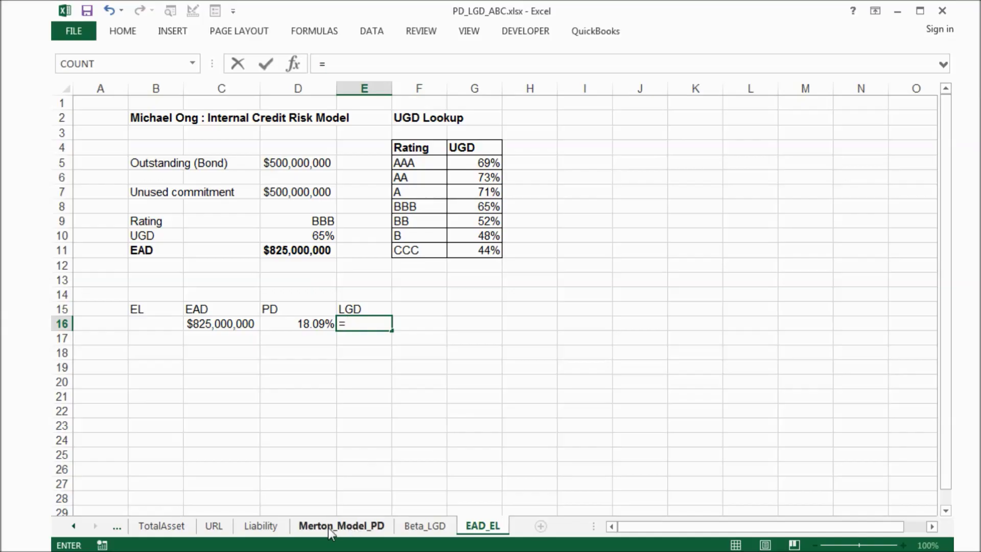
left_click(430, 530)
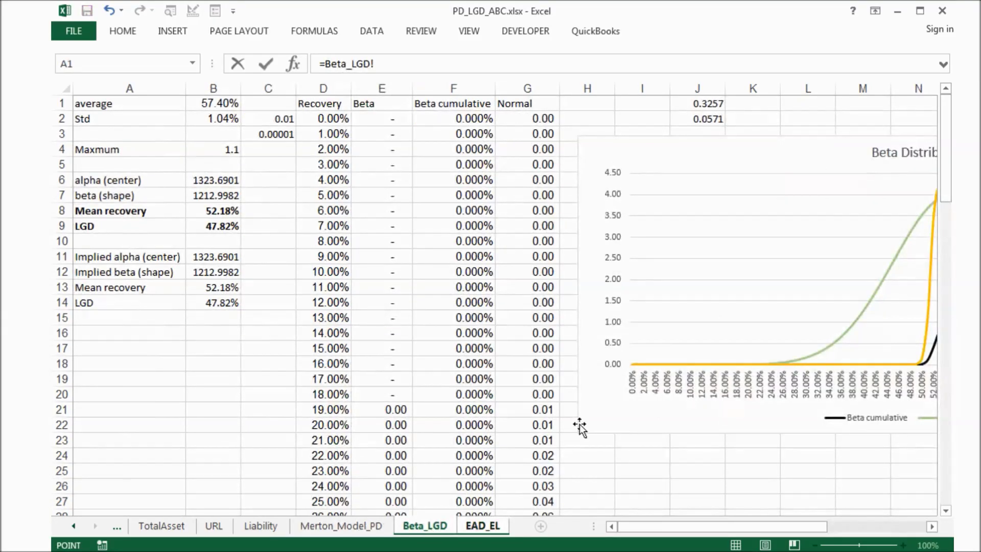
left_click(213, 225)
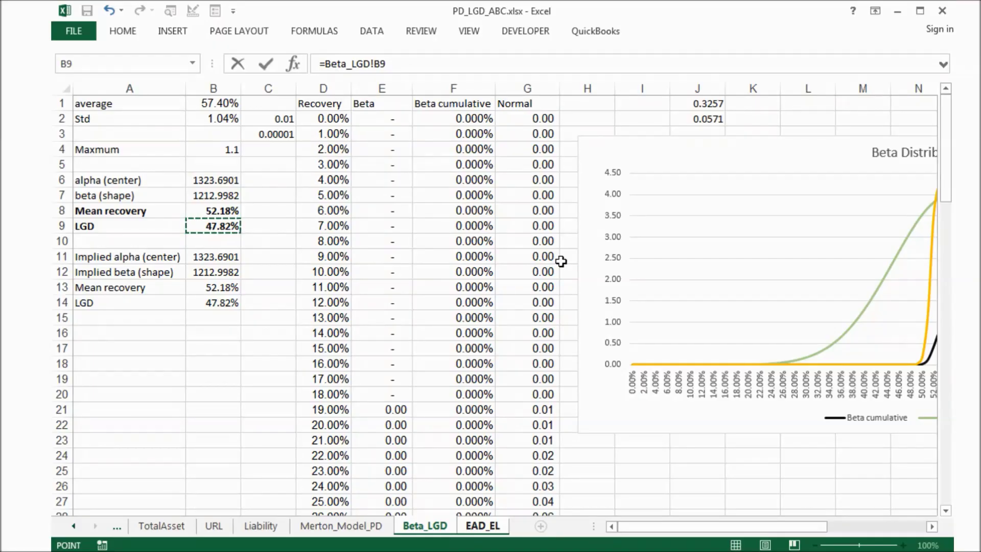
key("Return")
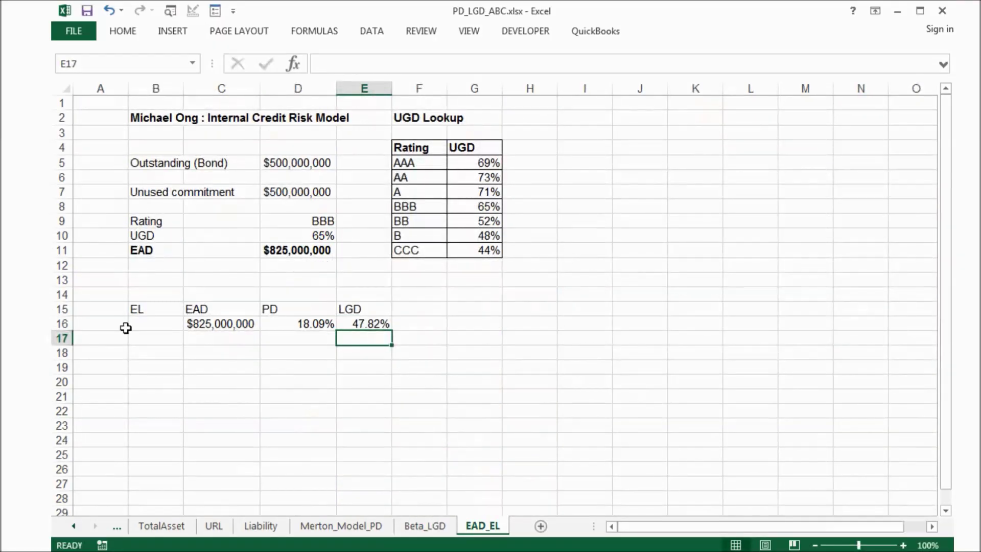
Calculate the expected loss in B16 as EAD times PD times LGD with =C16*D16*E16, and check its formula.
left_click(152, 321)
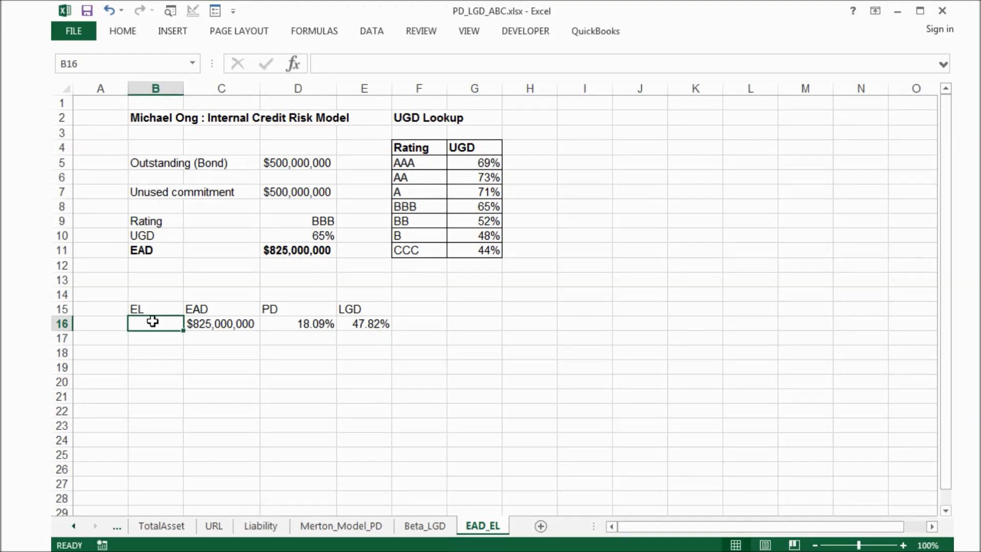
type("=")
left_click(203, 322)
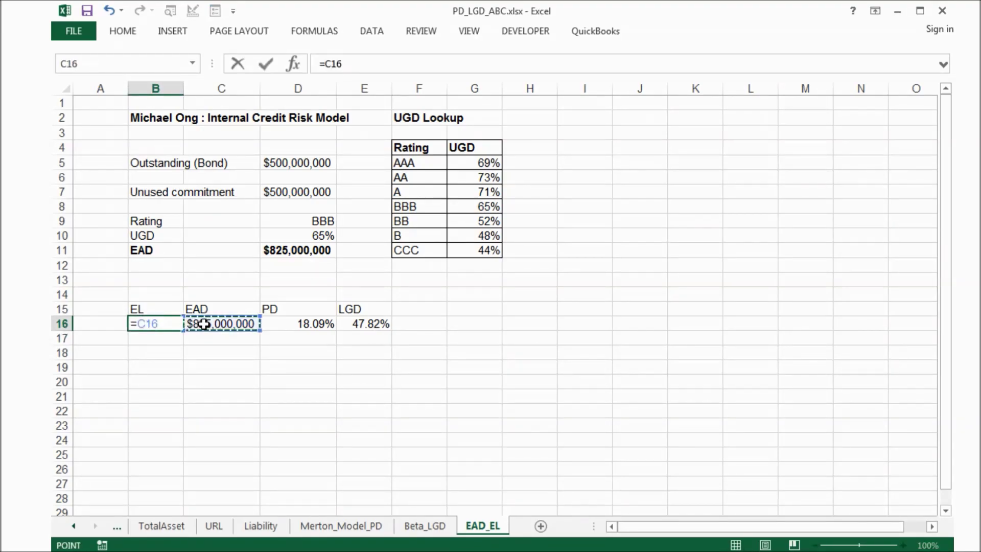
type("*")
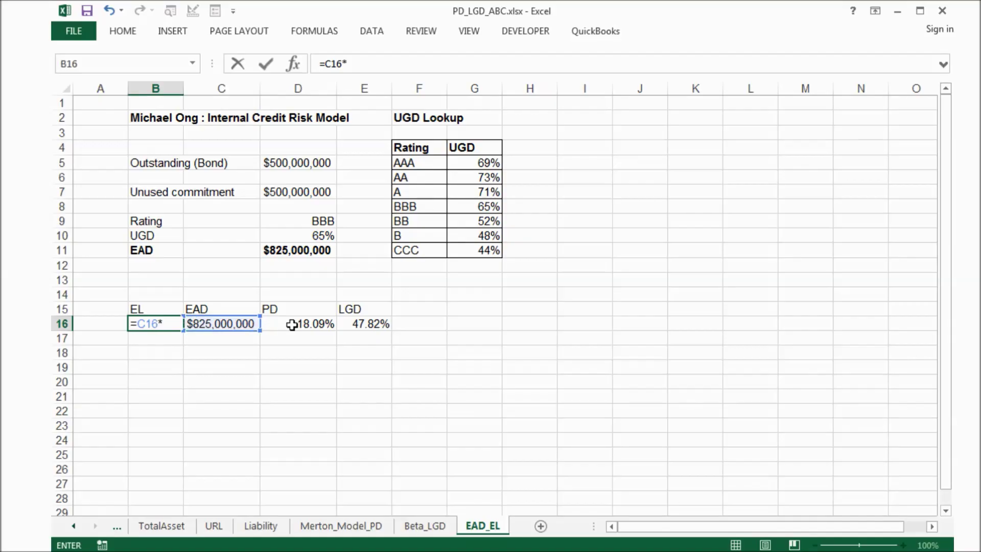
left_click(296, 325)
type("*")
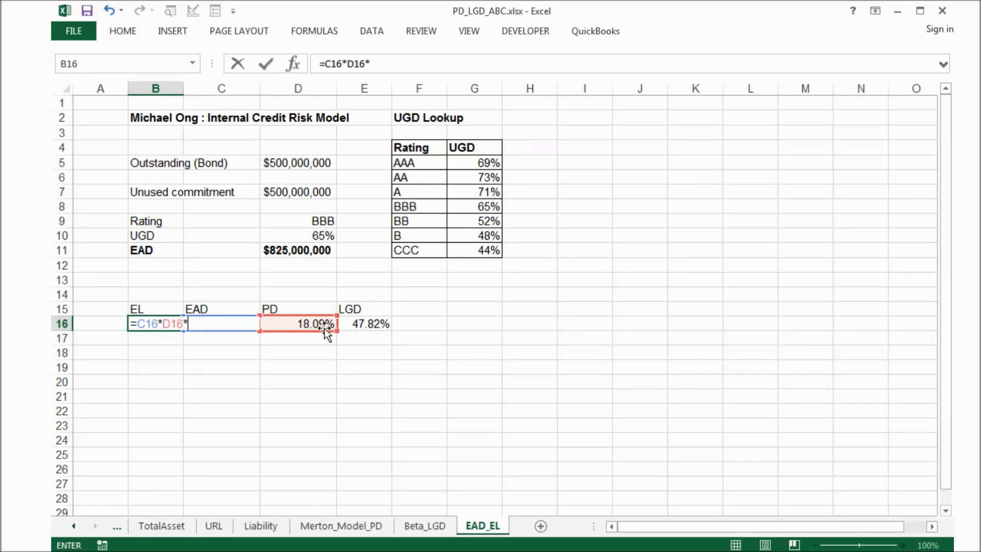
left_click(364, 324)
key("Return")
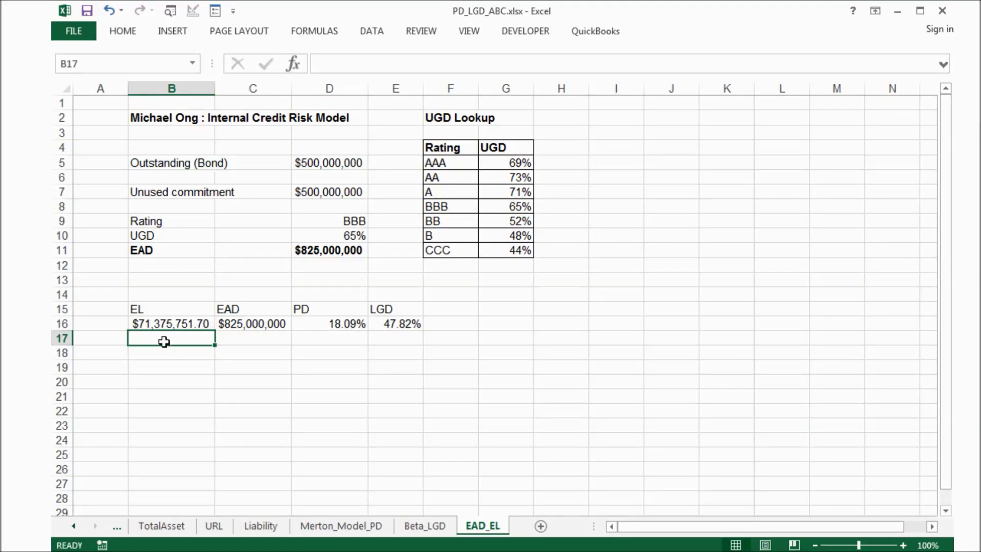
left_click(163, 325)
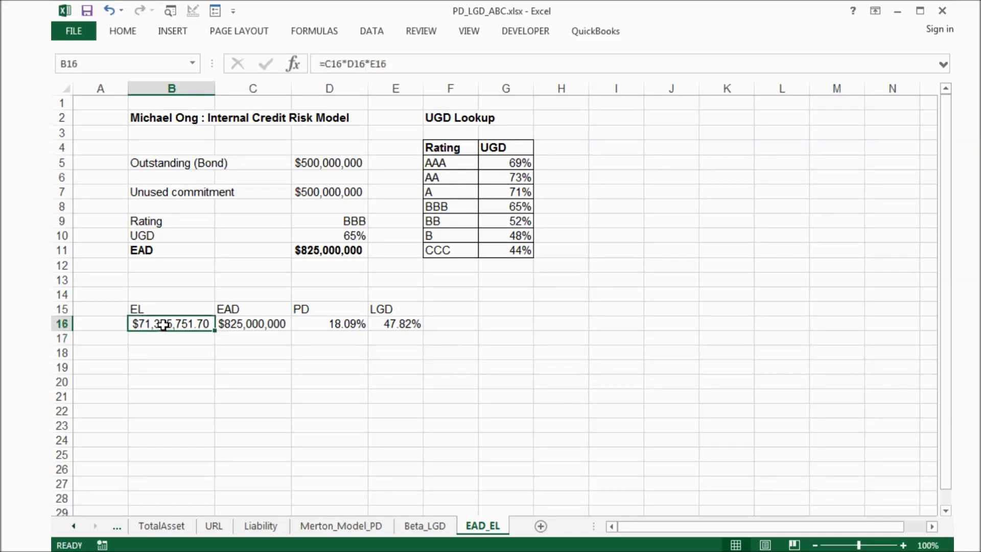